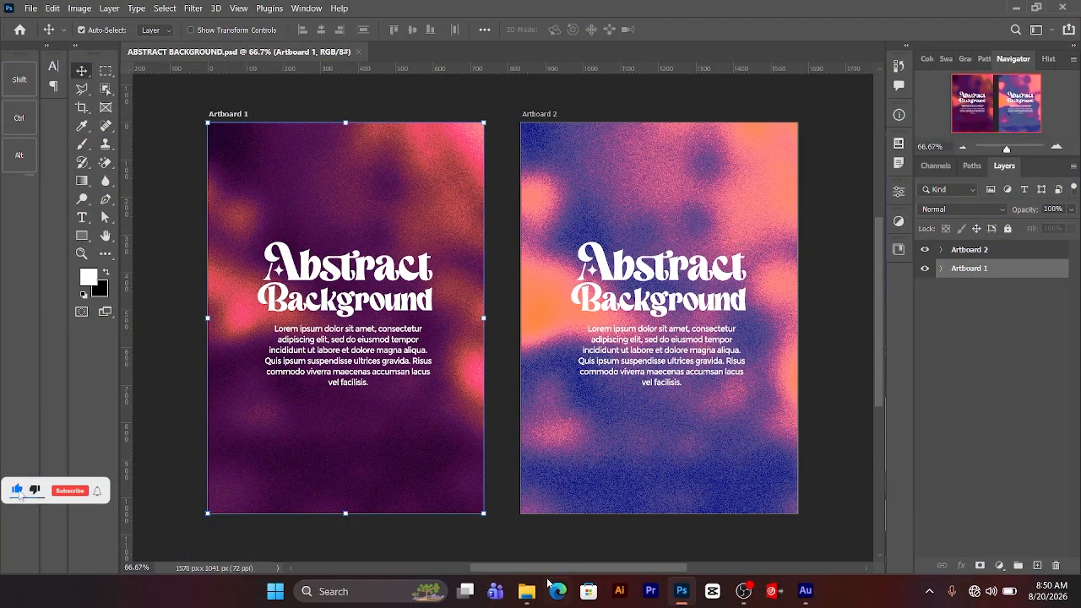
Step: Open the beach image IMG-20250924-WA0345 from the New folder directory as a separate document
{"action": "left_click", "coordinate": [526, 594]}
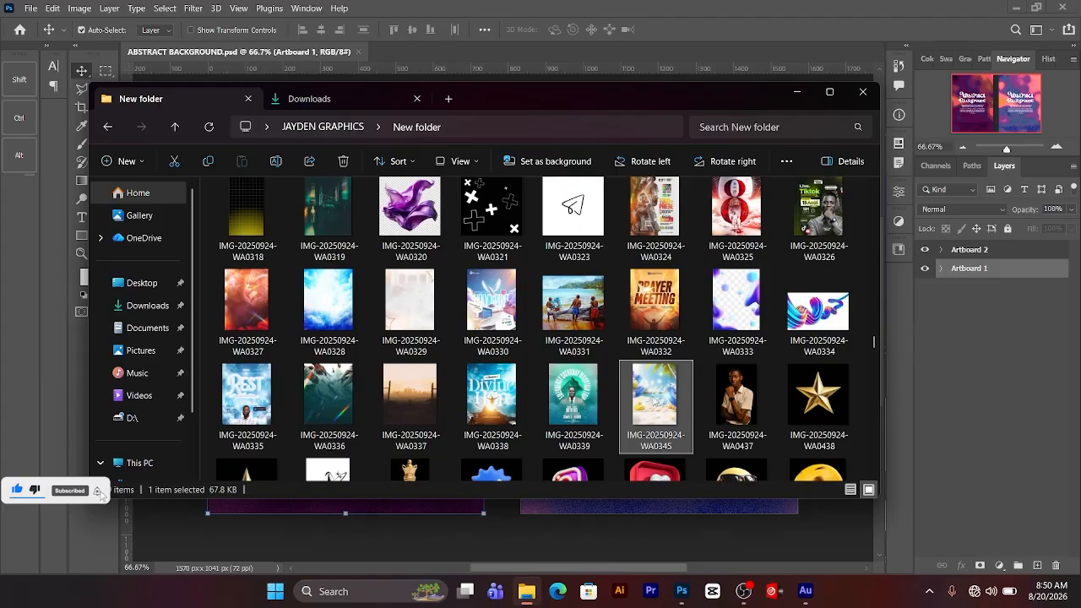
{"action": "left_click_drag", "start_coordinate": [655, 399], "coordinate": [677, 578]}
{"action": "left_click_drag", "start_coordinate": [643, 525], "coordinate": [479, 53]}
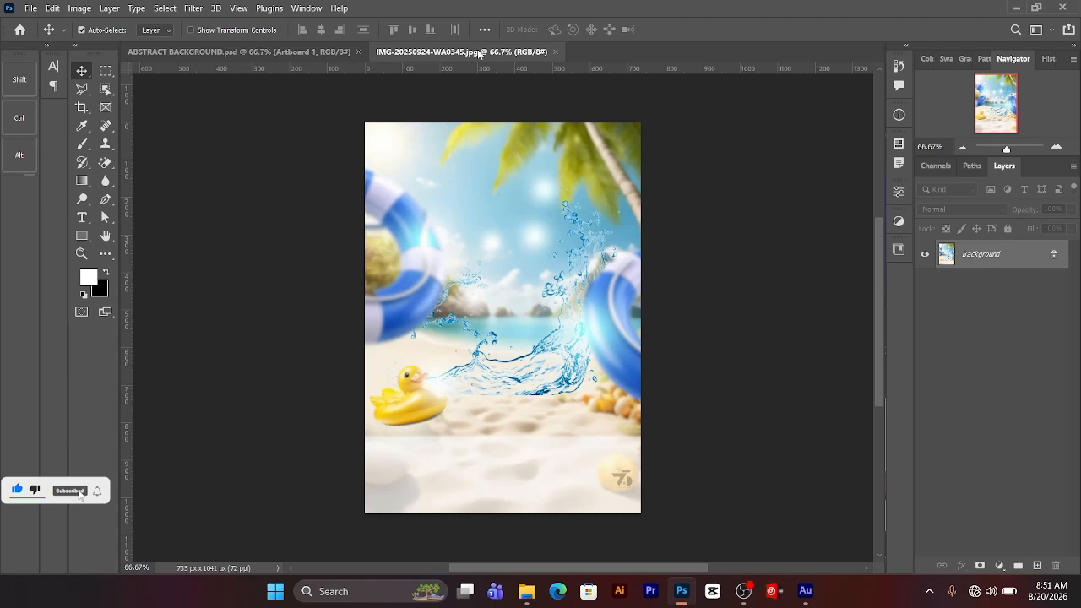
Step: Unlock the beach image's Background layer and convert it to a Smart Object
{"action": "left_click", "coordinate": [1055, 257]}
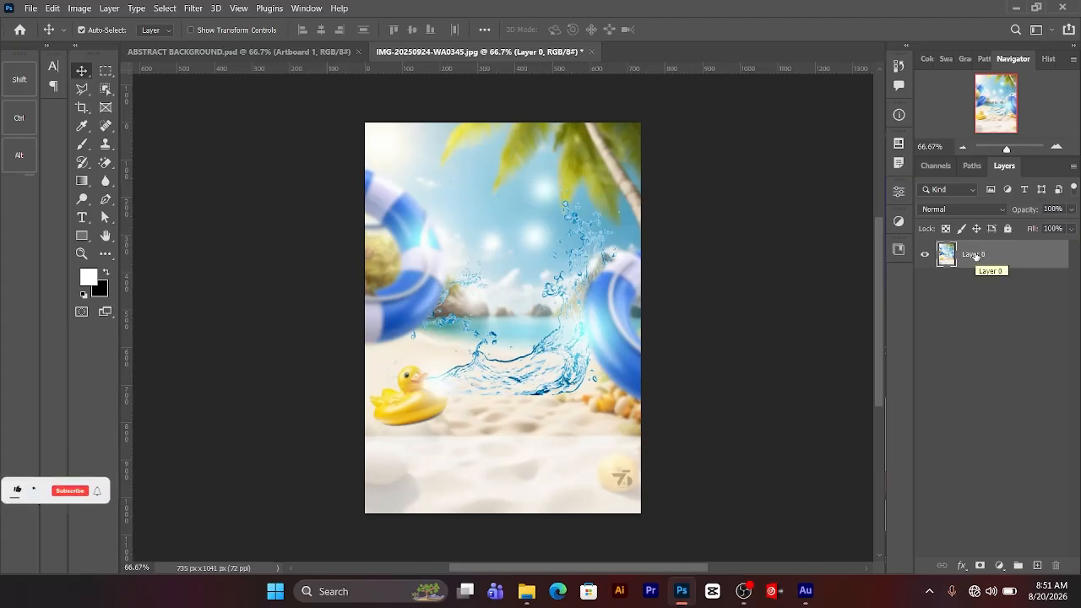
{"action": "right_click", "coordinate": [975, 255]}
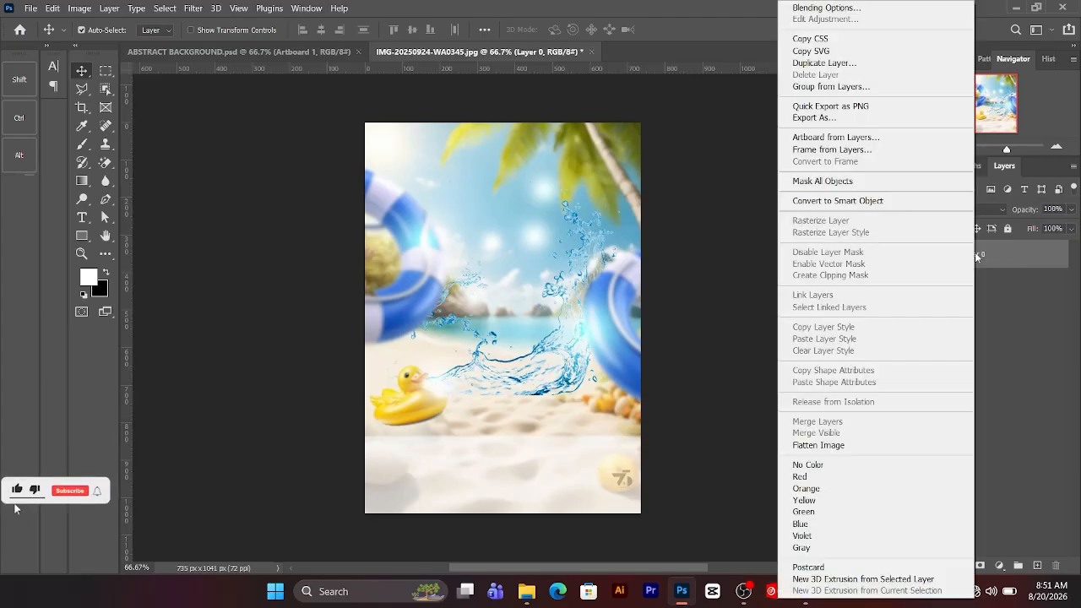
{"action": "left_click", "coordinate": [913, 203]}
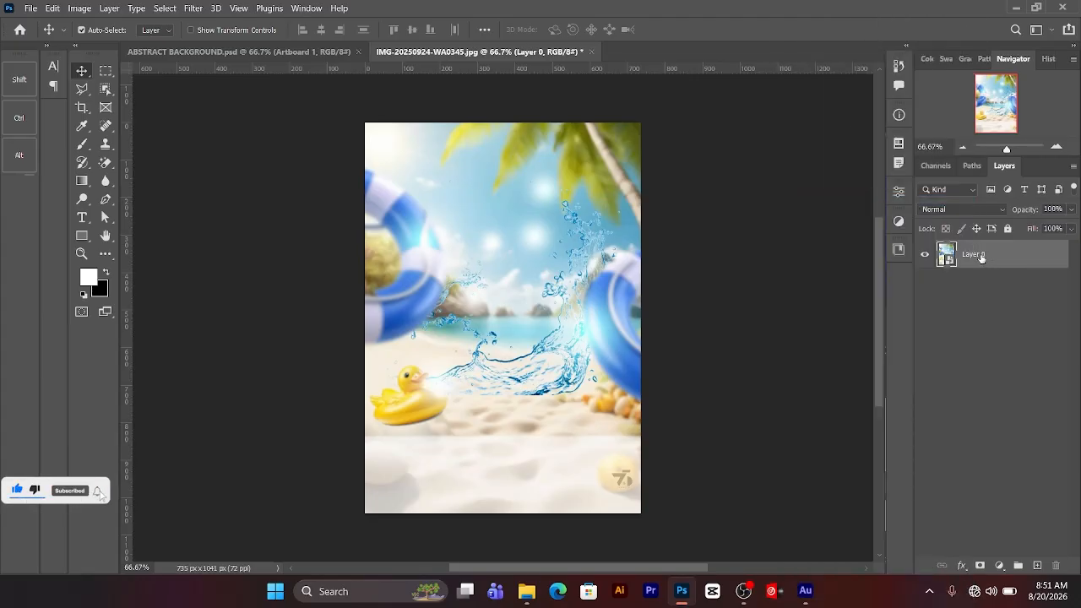
Step: Apply a Gaussian Blur with a radius of about 25 pixels to the beach layer and collapse its smart filter list
{"action": "left_click", "coordinate": [193, 8]}
{"action": "mouse_move", "coordinate": [246, 175]}
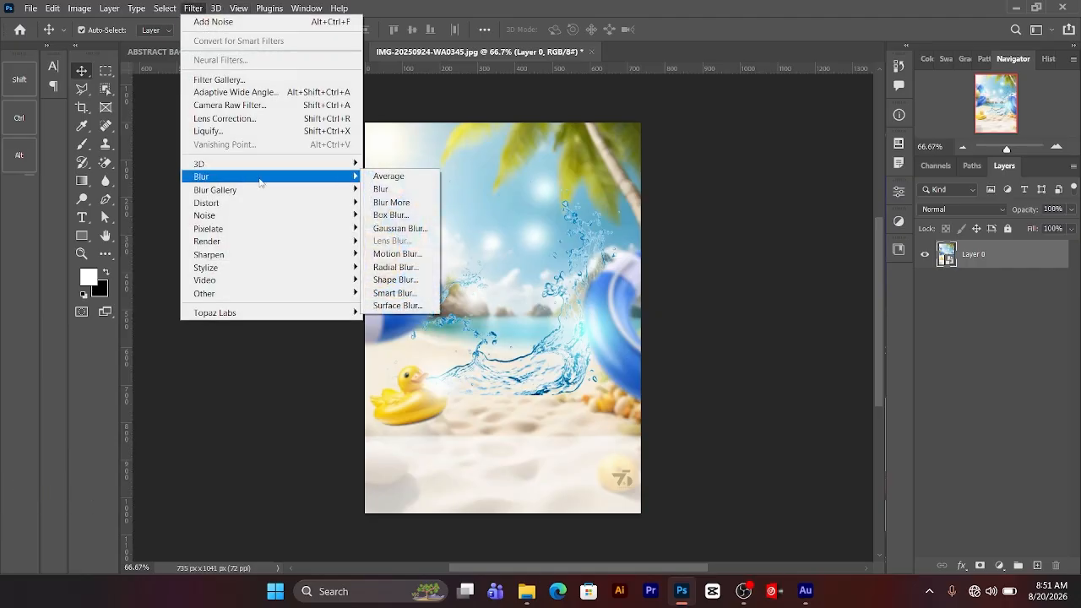
{"action": "left_click", "coordinate": [400, 229]}
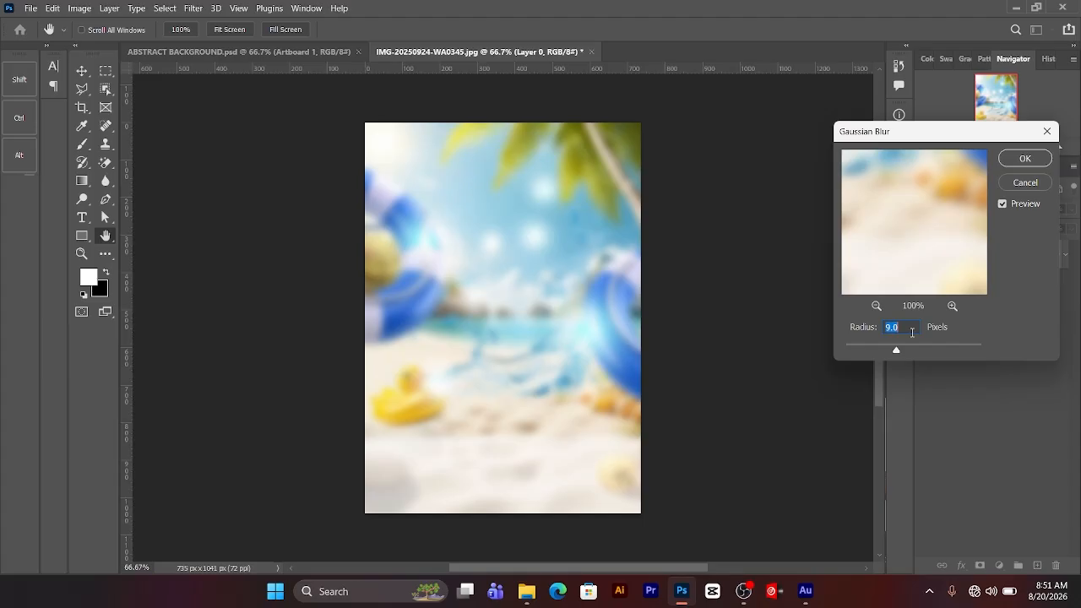
{"action": "type", "text": "0.1"}
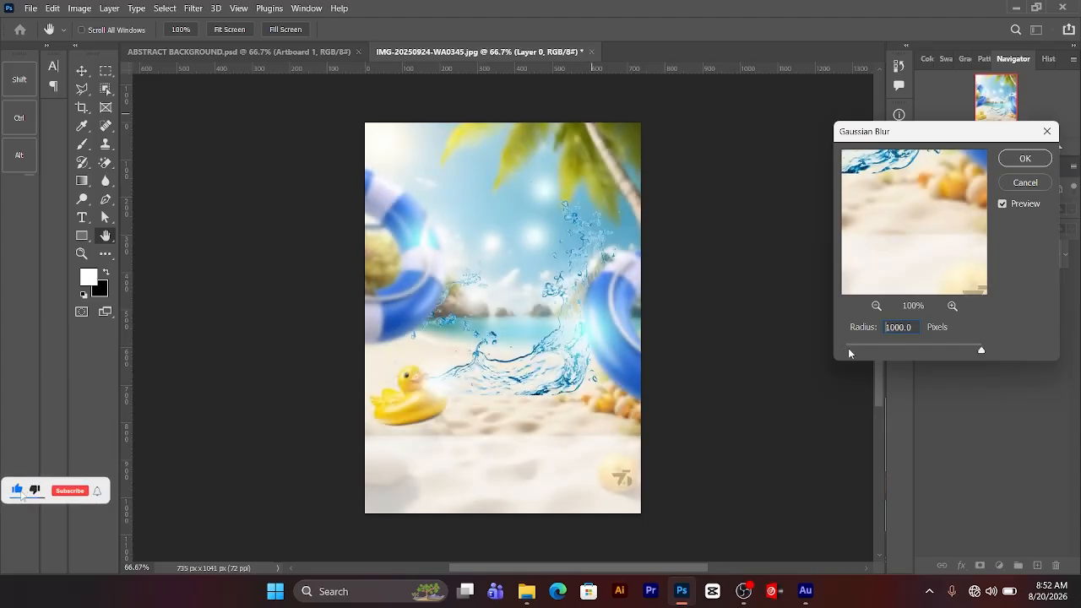
{"action": "left_click_drag", "start_coordinate": [849, 353], "coordinate": [911, 350]}
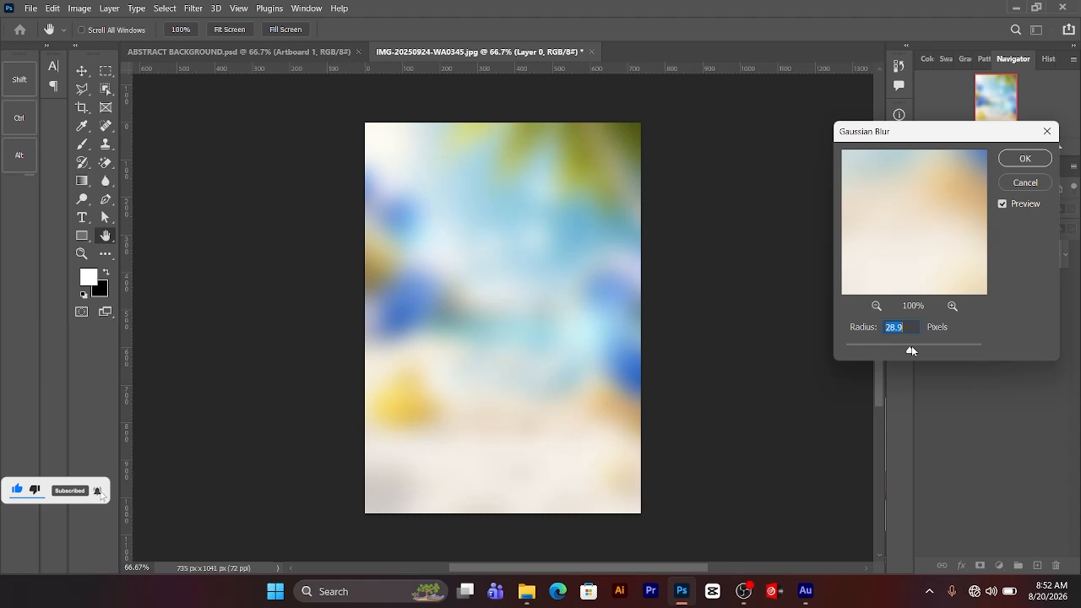
{"action": "left_click_drag", "start_coordinate": [911, 349], "coordinate": [910, 349]}
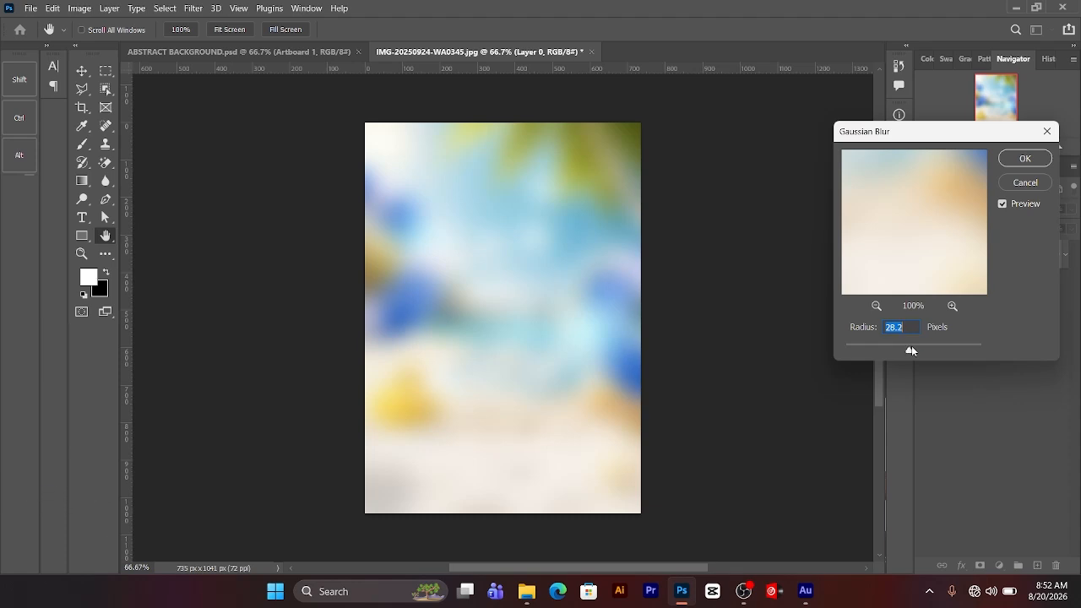
{"action": "left_click_drag", "start_coordinate": [911, 349], "coordinate": [909, 349]}
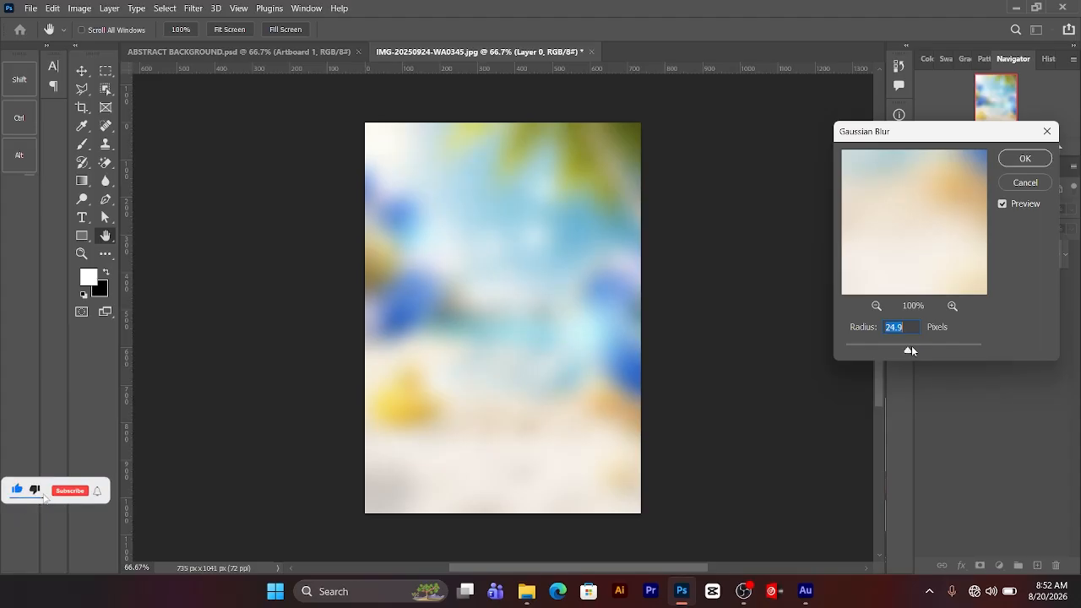
{"action": "left_click_drag", "start_coordinate": [911, 345], "coordinate": [911, 345]}
{"action": "key", "text": "Down"}
{"action": "left_click", "coordinate": [1025, 159]}
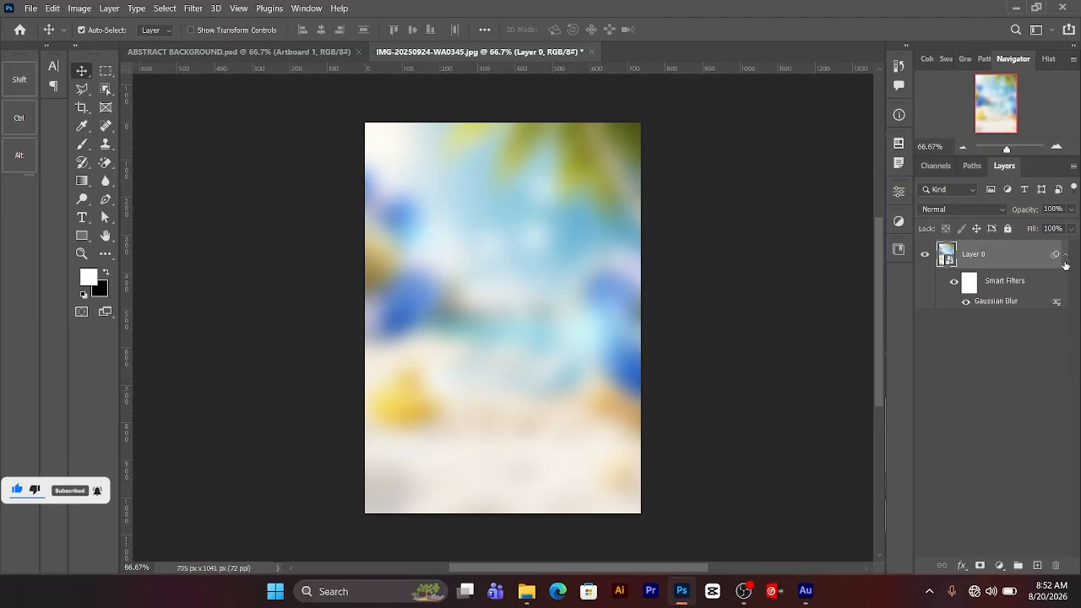
{"action": "left_click", "coordinate": [1064, 255]}
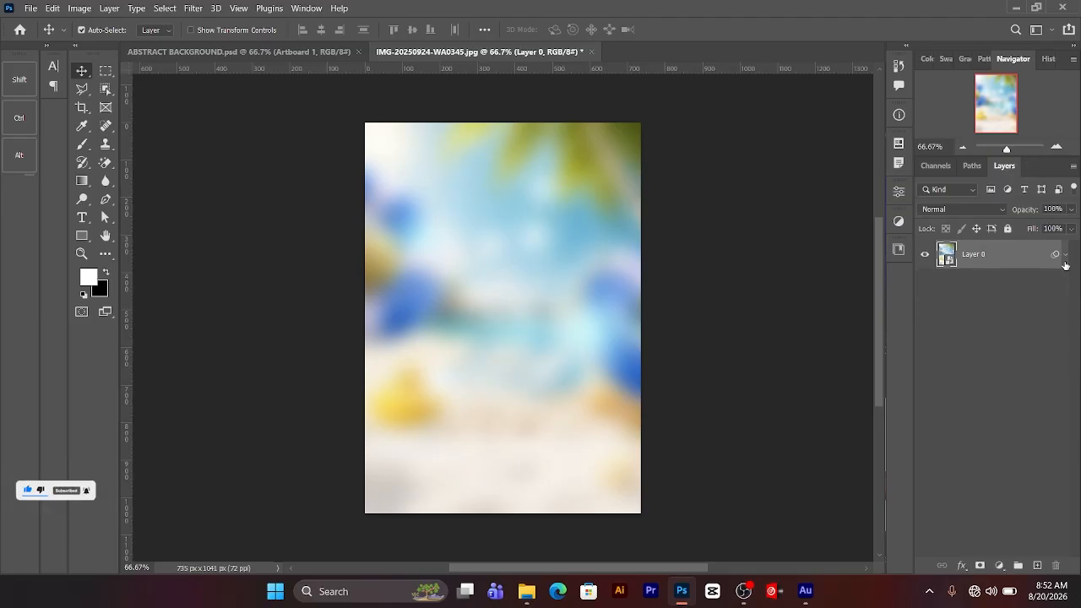
Step: Add a Gradient Map adjustment layer above the blurred image and open its gradient for editing
{"action": "left_click", "coordinate": [1000, 565]}
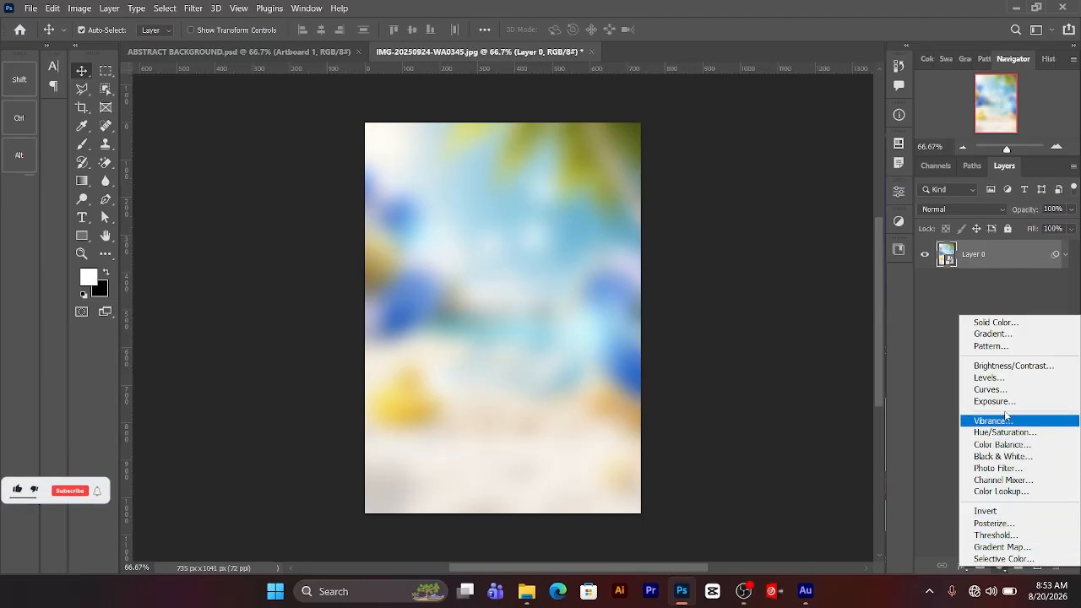
{"action": "left_click", "coordinate": [1005, 547]}
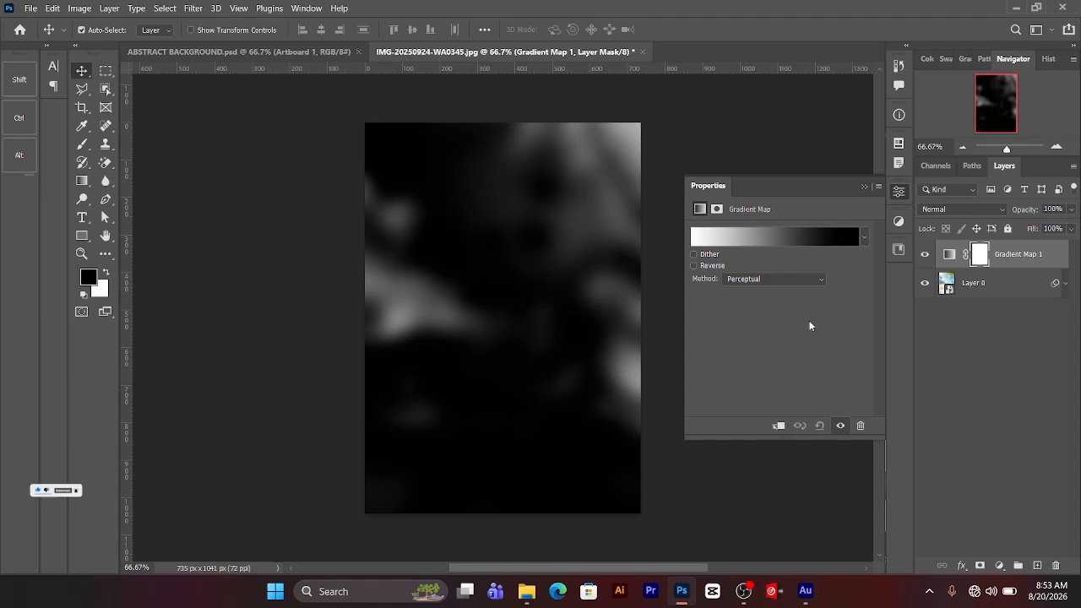
{"action": "left_click", "coordinate": [771, 241]}
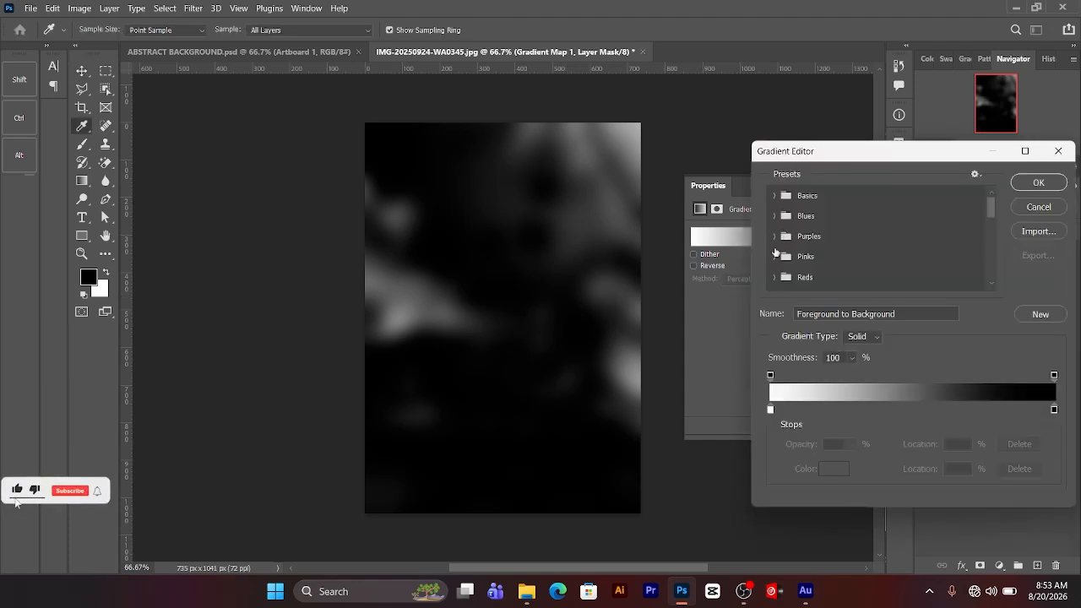
Step: Try the Pink_15 preset from the Pinks group on the gradient map
{"action": "left_click", "coordinate": [774, 257]}
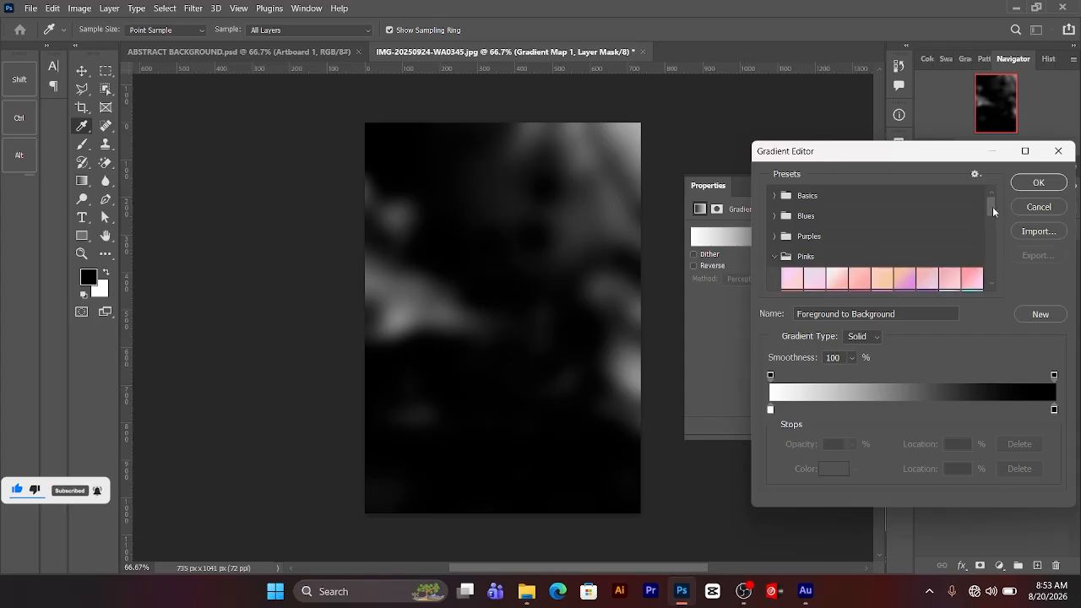
{"action": "left_click_drag", "start_coordinate": [993, 211], "coordinate": [993, 229]}
{"action": "left_click", "coordinate": [912, 203]}
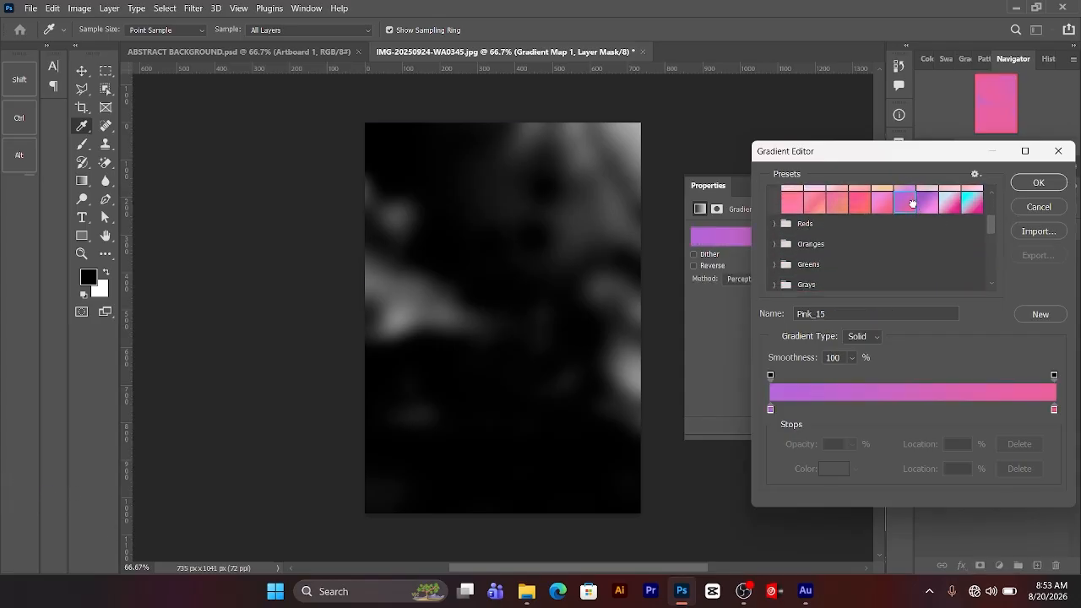
Step: Apply the Red_01 preset from the Reds group to the gradient map
{"action": "left_click", "coordinate": [774, 223]}
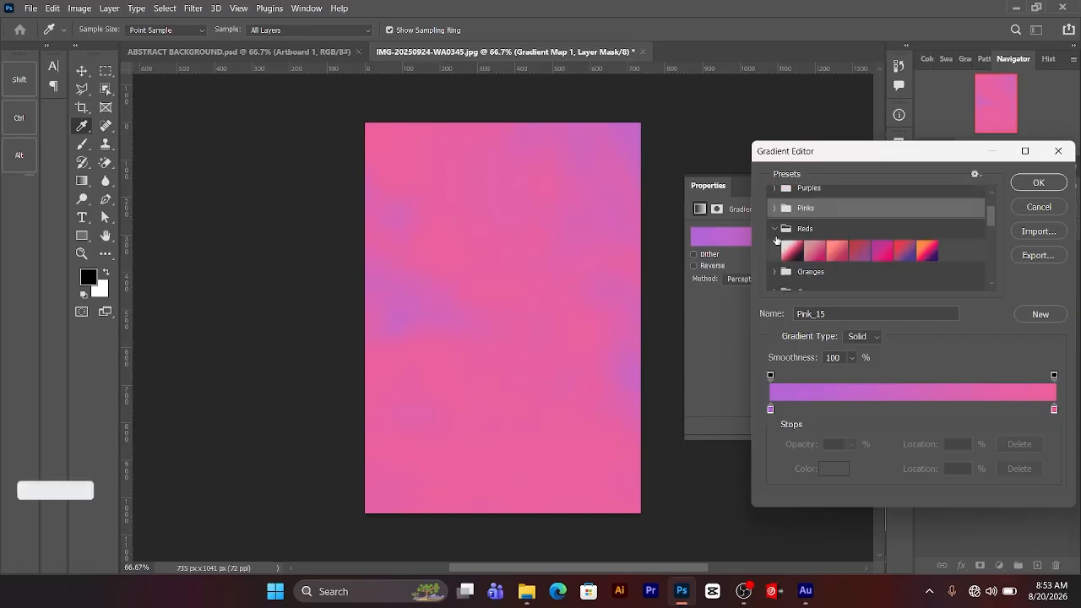
{"action": "left_click", "coordinate": [792, 250]}
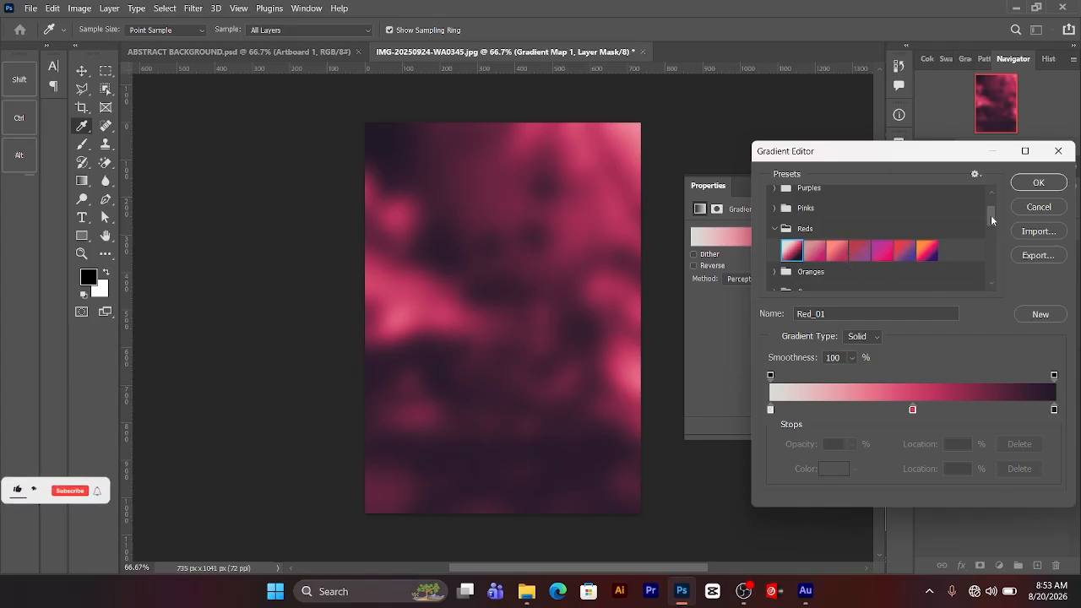
{"action": "scroll", "coordinate": [992, 225], "scroll_direction": "down", "scroll_amount": 1}
{"action": "left_click_drag", "start_coordinate": [992, 225], "coordinate": [993, 228]}
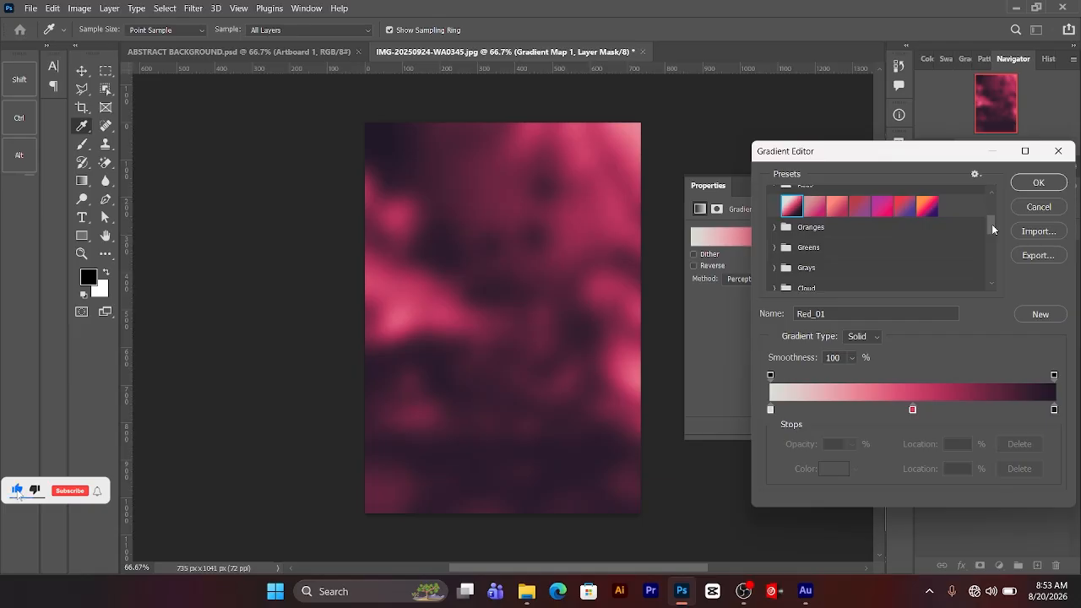
{"action": "left_click", "coordinate": [1041, 185]}
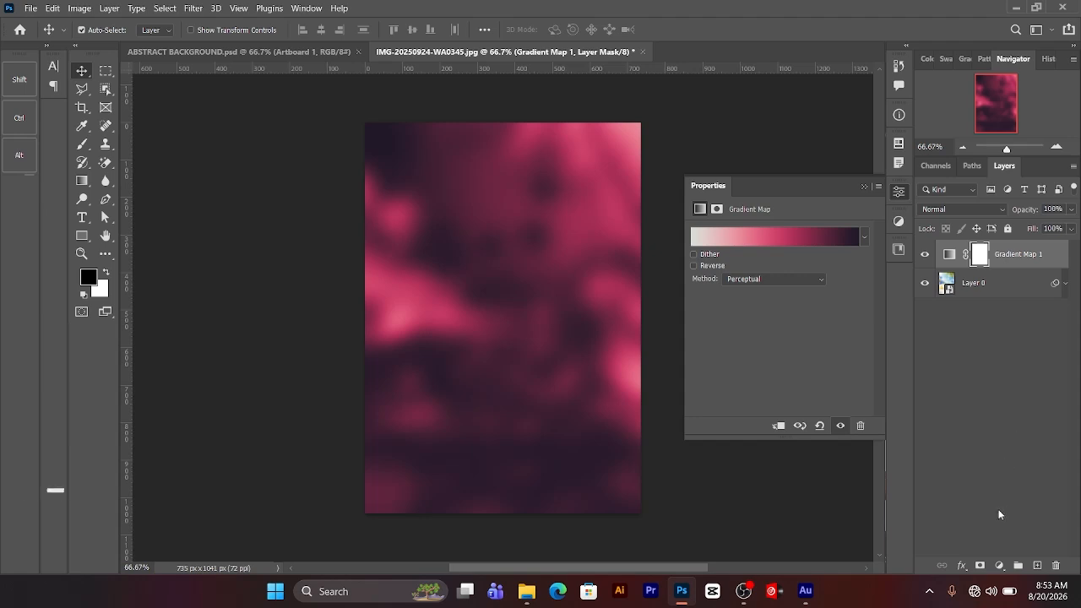
Step: Add a Curves adjustment layer above the gradient map and shape a wavy multi-point RGB curve with lowered shadows and highlights raised to maximum
{"action": "left_click", "coordinate": [1000, 564]}
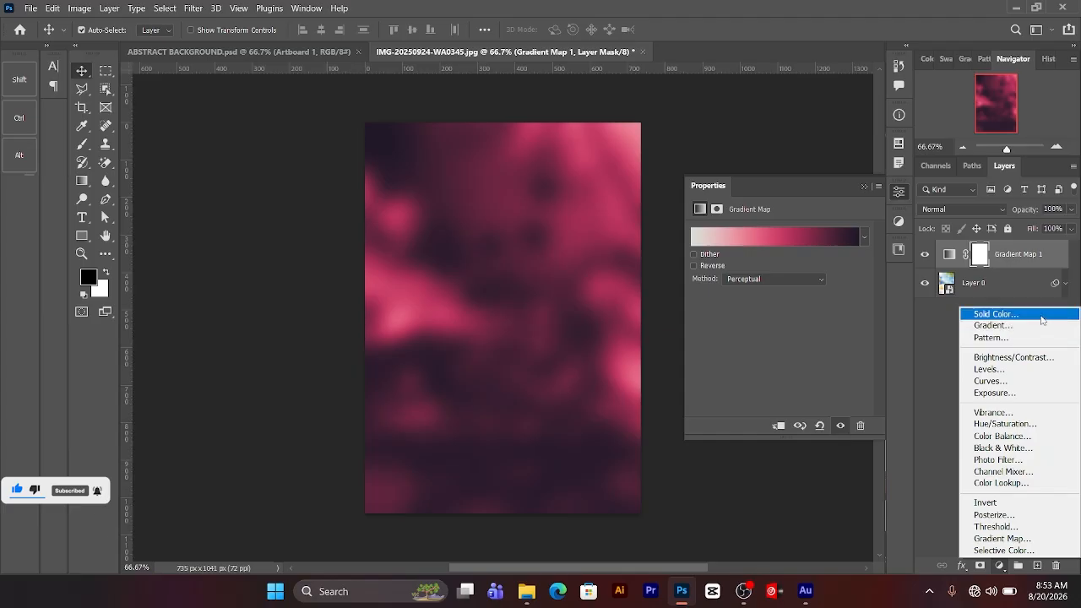
{"action": "left_click", "coordinate": [1016, 384]}
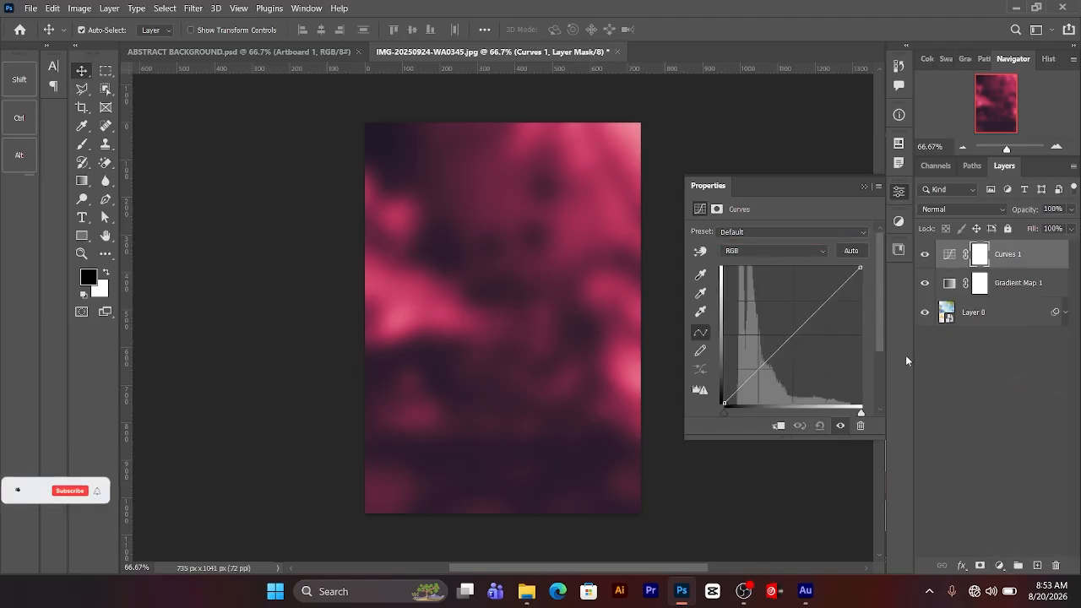
{"action": "left_click", "coordinate": [736, 392]}
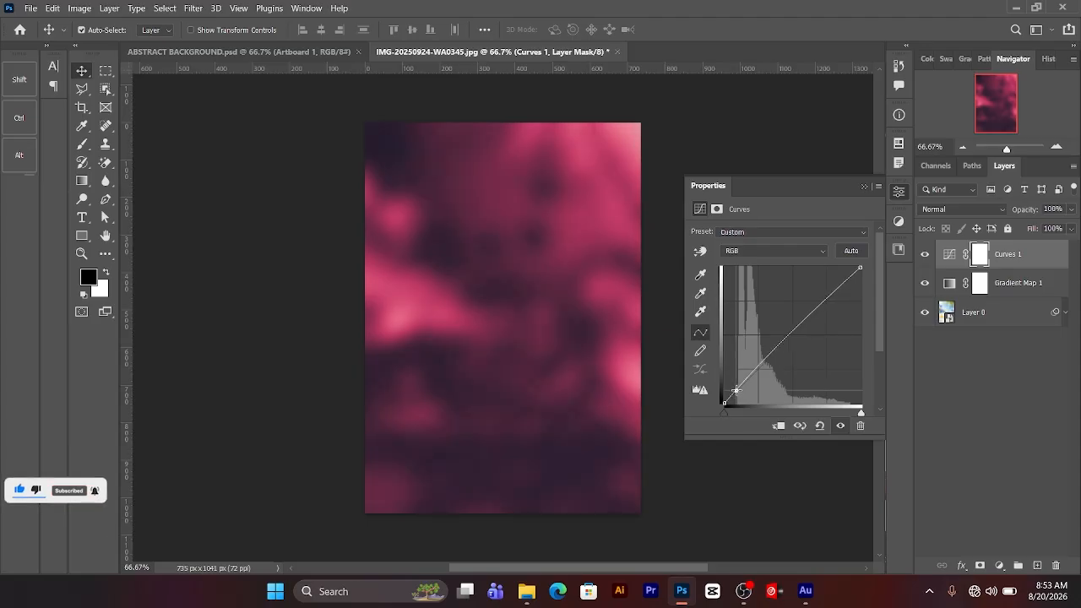
{"action": "left_click_drag", "start_coordinate": [735, 391], "coordinate": [739, 394]}
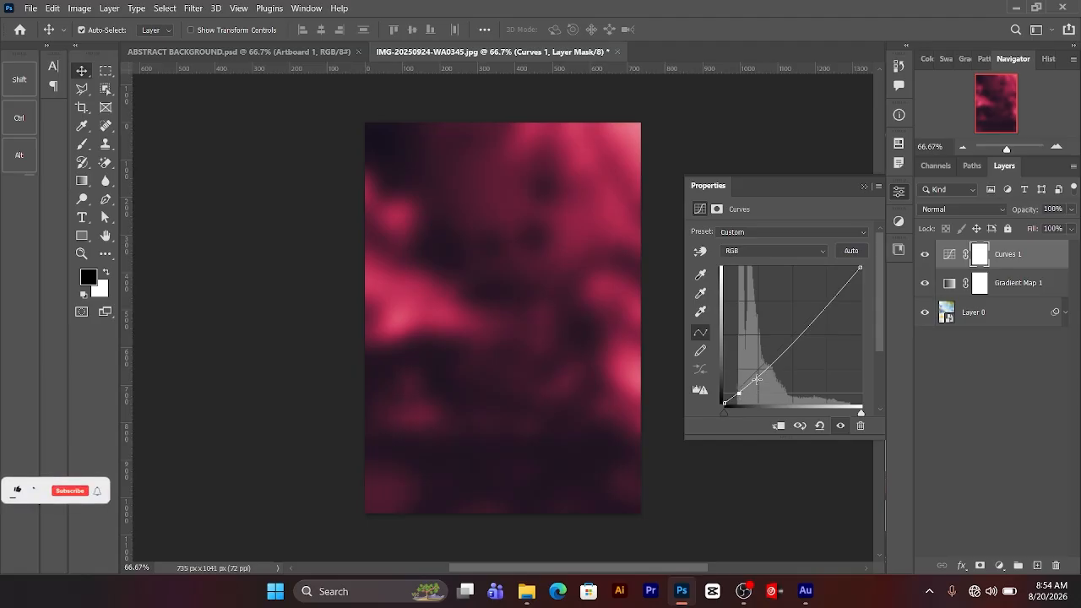
{"action": "left_click_drag", "start_coordinate": [756, 386], "coordinate": [778, 350]}
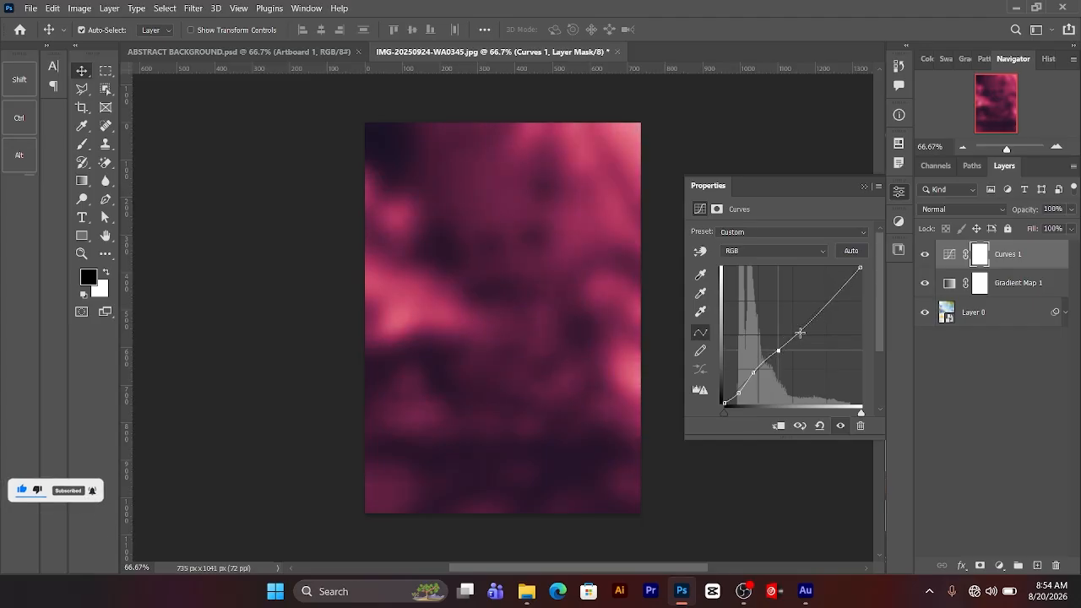
{"action": "left_click_drag", "start_coordinate": [778, 349], "coordinate": [797, 328]}
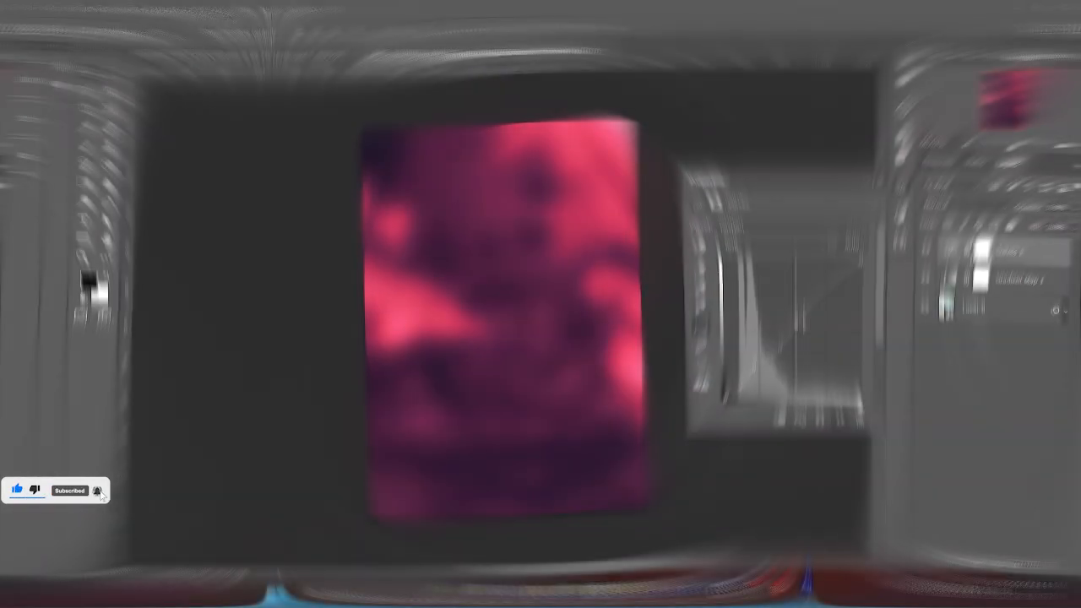
{"action": "left_click_drag", "start_coordinate": [795, 333], "coordinate": [839, 270]}
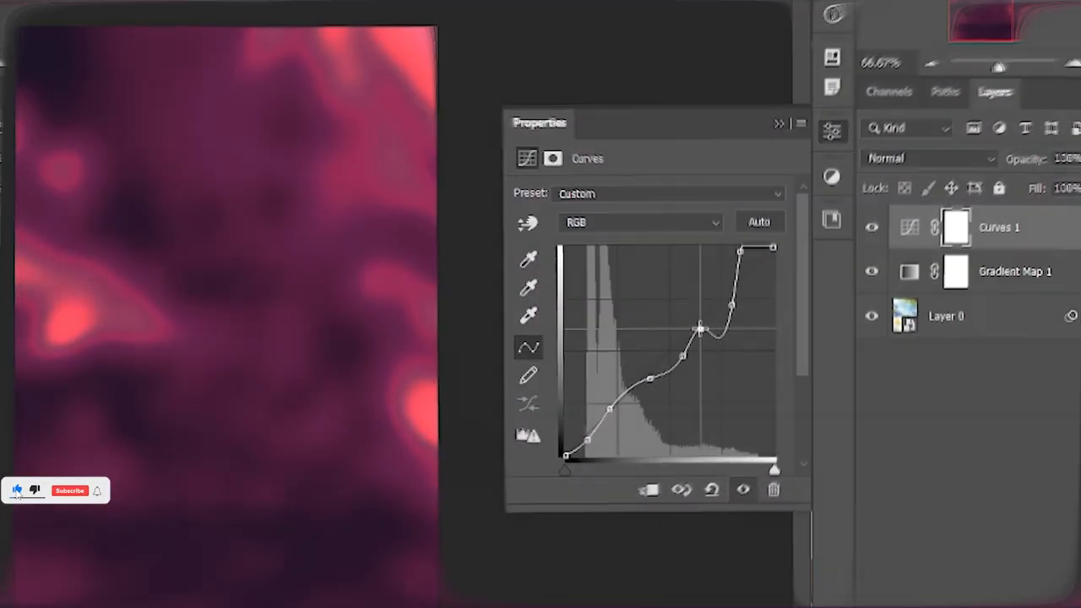
{"action": "left_click_drag", "start_coordinate": [812, 321], "coordinate": [806, 320]}
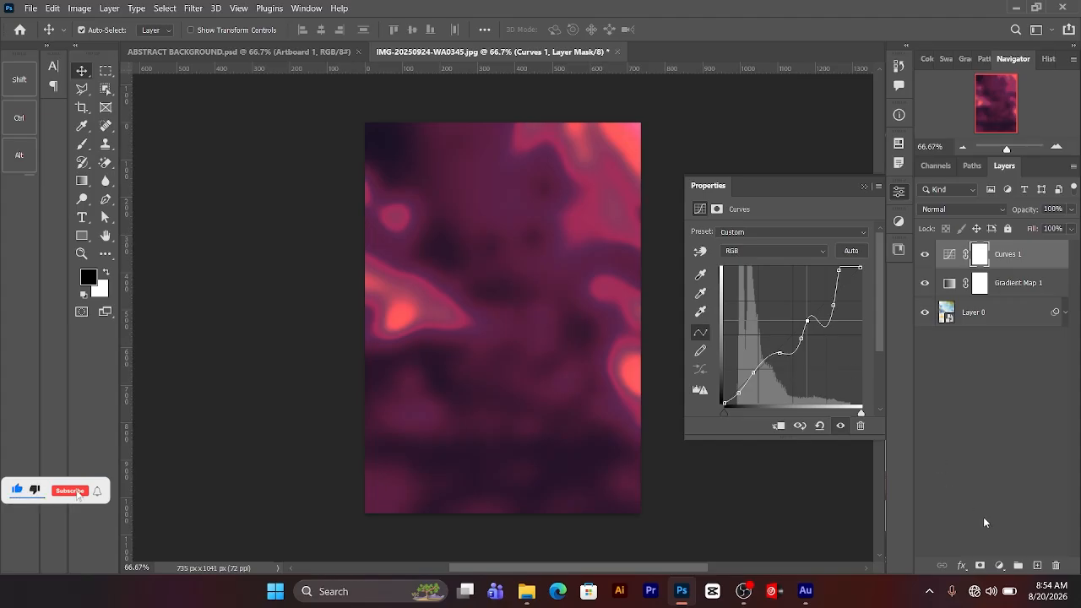
{"action": "left_click", "coordinate": [999, 564]}
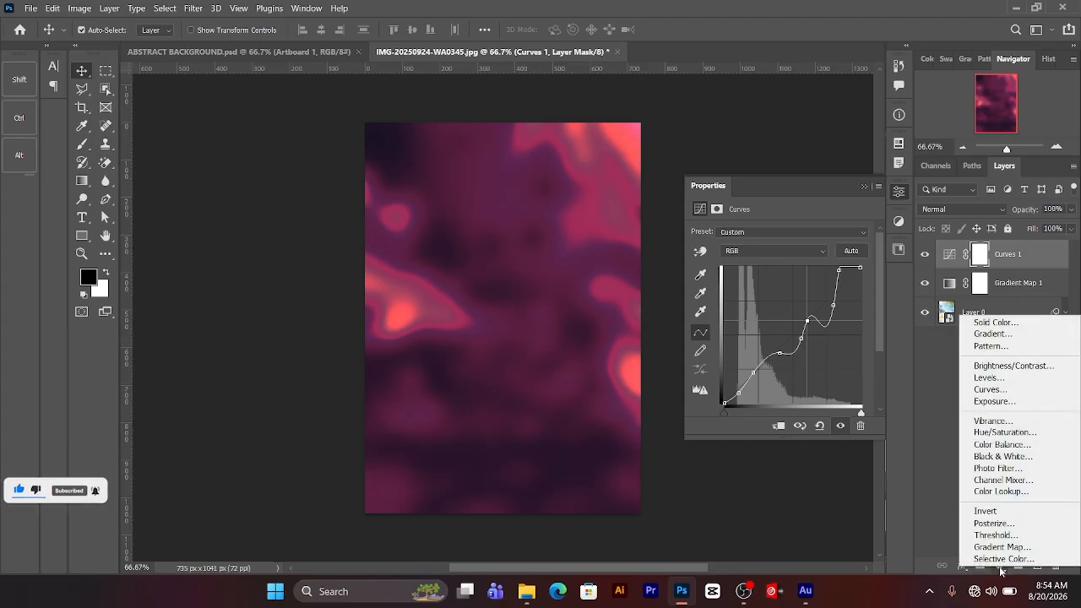
{"action": "left_click", "coordinate": [995, 382]}
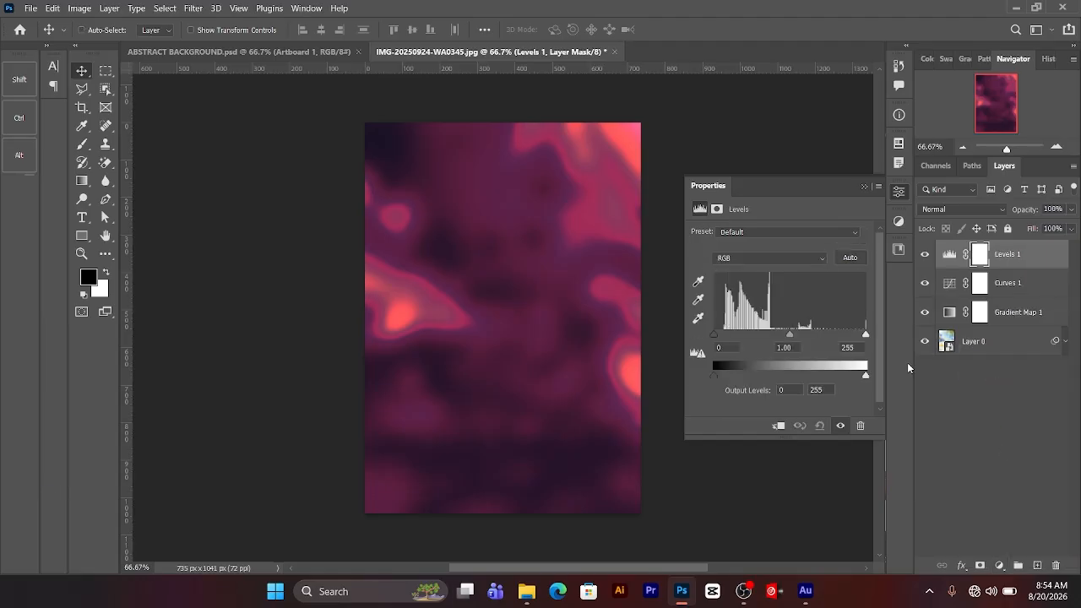
{"action": "key", "text": "Delete"}
Step: Replace the Levels adjustment with a second Curves adjustment layer and shape its RGB curve into an S with darker shadows and brighter highlights
{"action": "left_click", "coordinate": [999, 565]}
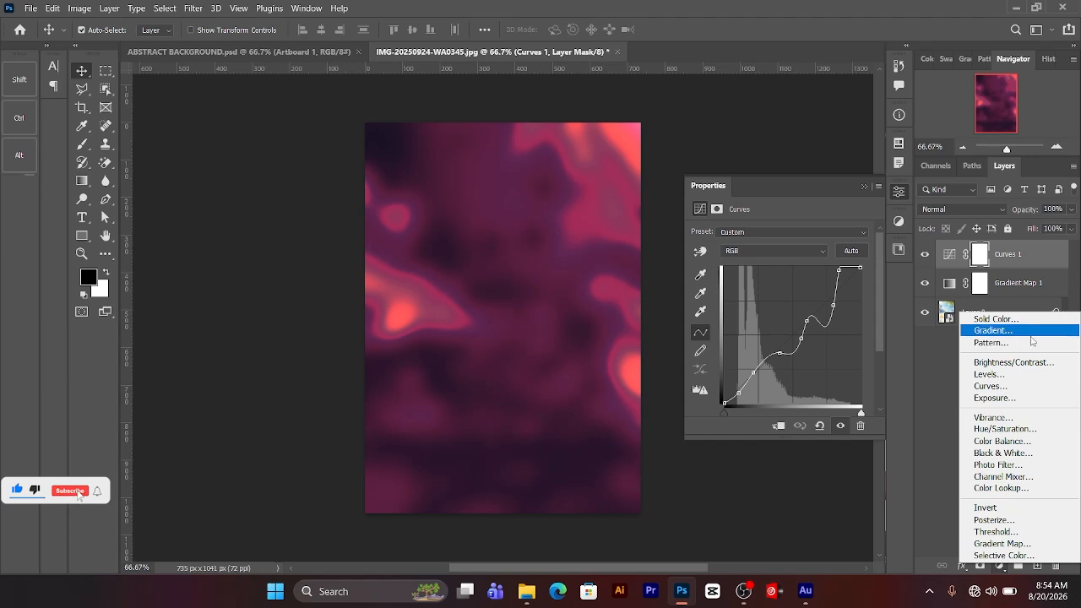
{"action": "left_click", "coordinate": [1009, 387]}
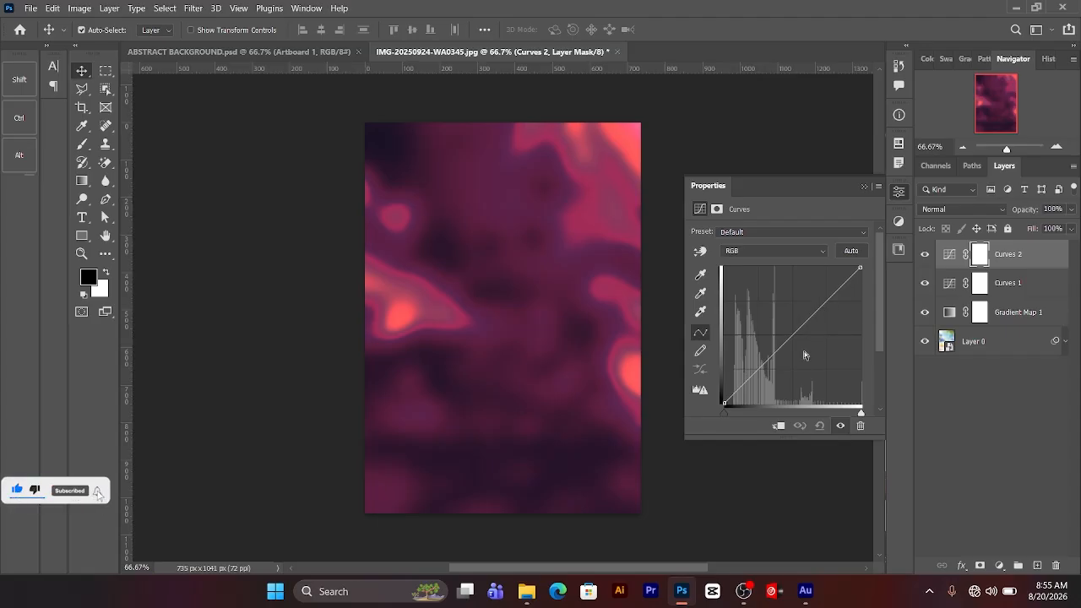
{"action": "left_click_drag", "start_coordinate": [745, 383], "coordinate": [785, 331]}
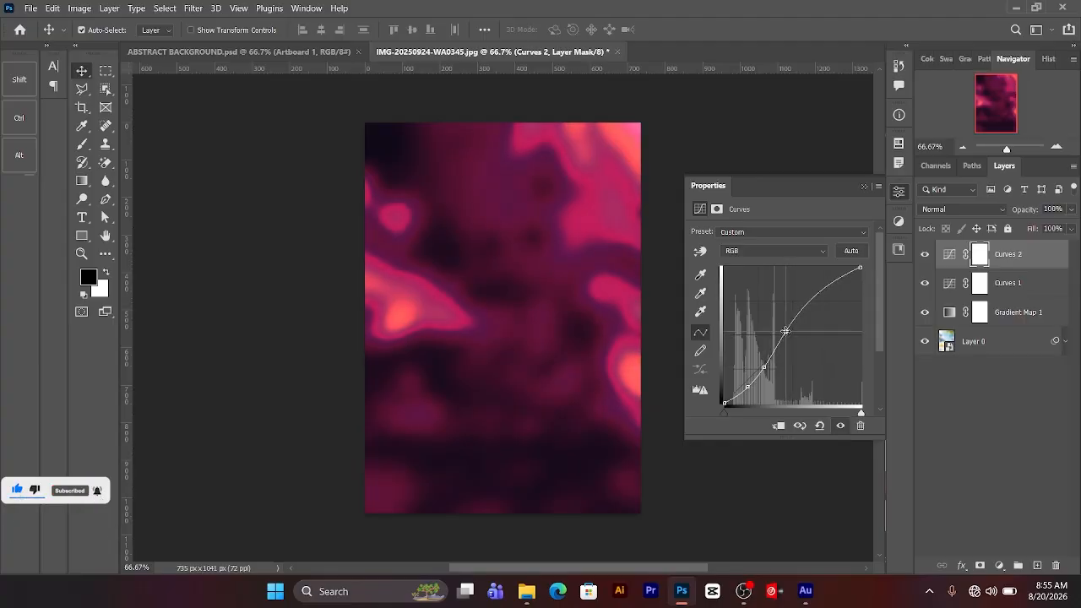
{"action": "left_click", "coordinate": [818, 293]}
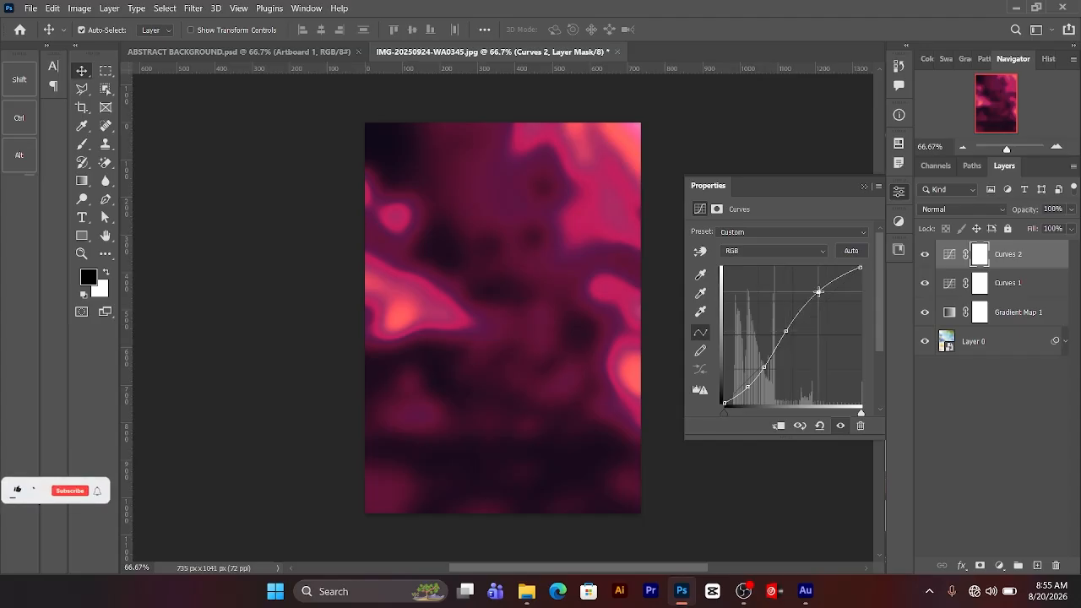
{"action": "left_click_drag", "start_coordinate": [818, 292], "coordinate": [820, 297]}
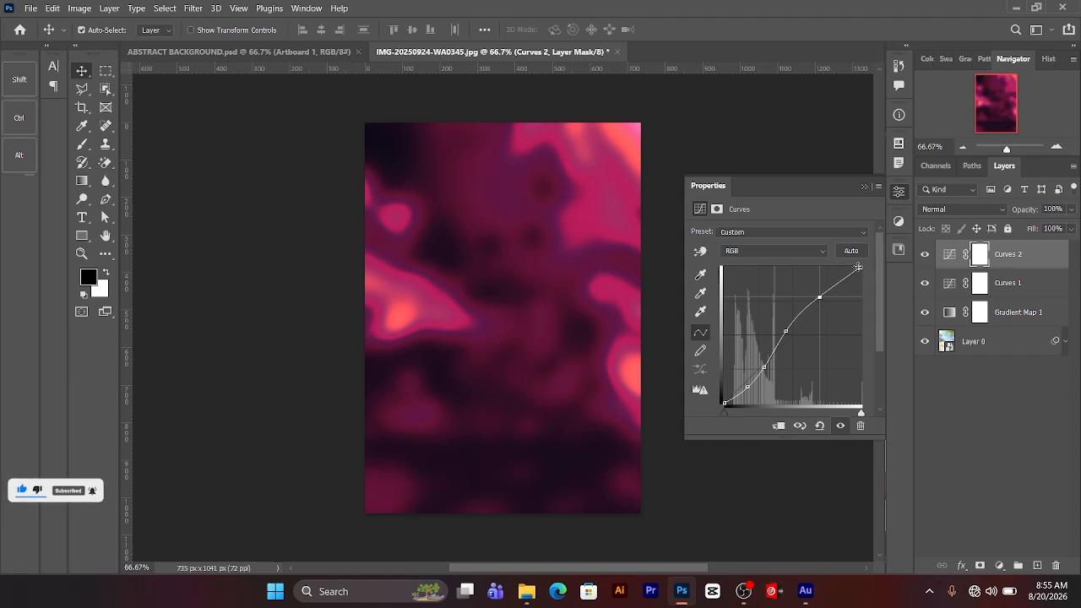
{"action": "left_click", "coordinate": [863, 187]}
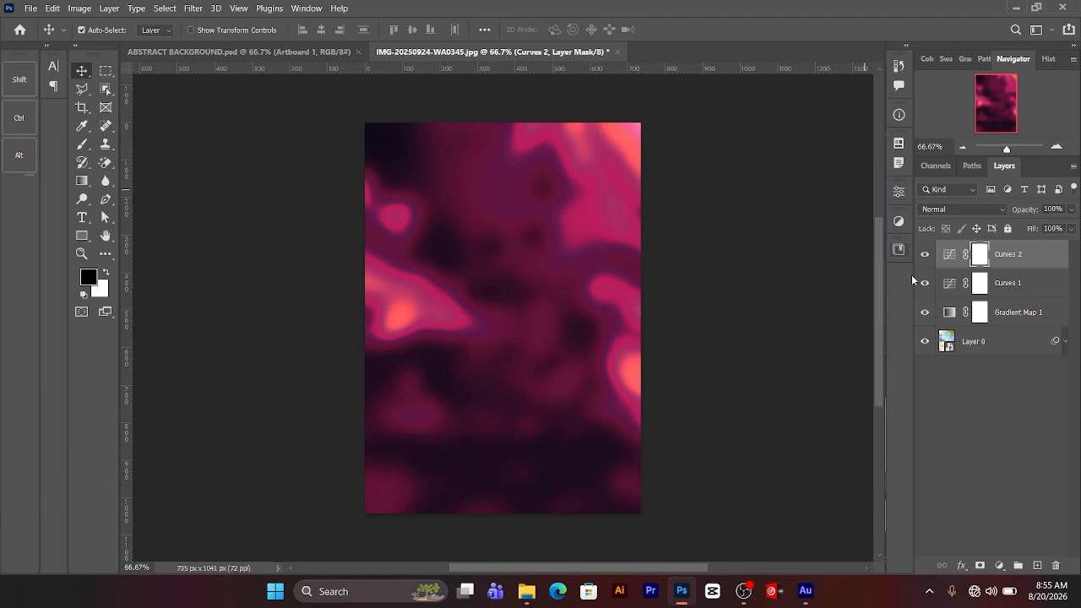
Step: Apply the Add Noise filter to Layer 0 with an amount of 9.16% and Gaussian distribution
{"action": "left_click", "coordinate": [1009, 349]}
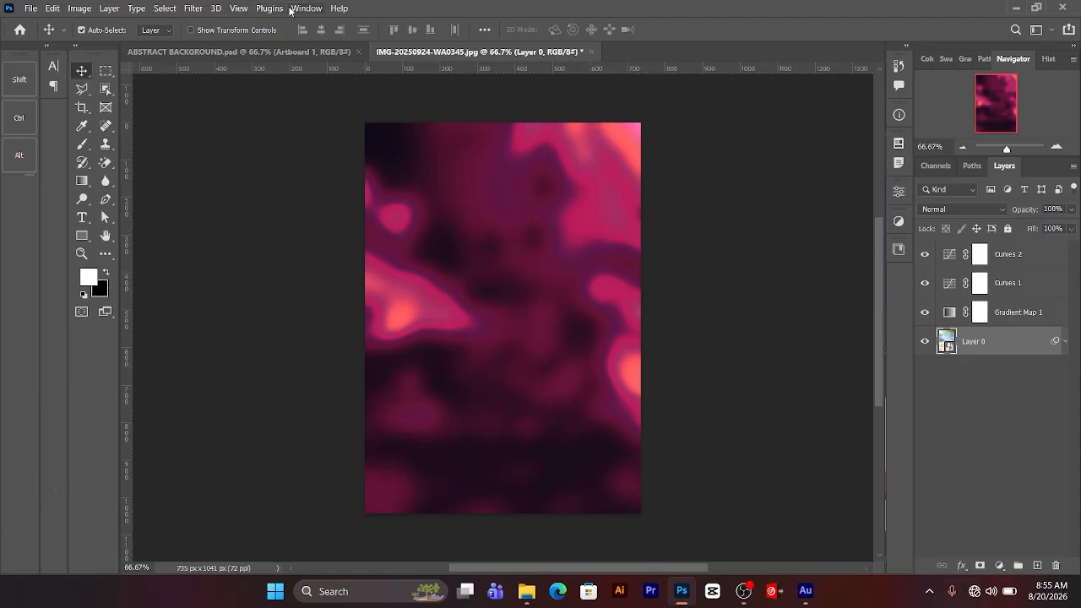
{"action": "left_click", "coordinate": [188, 8]}
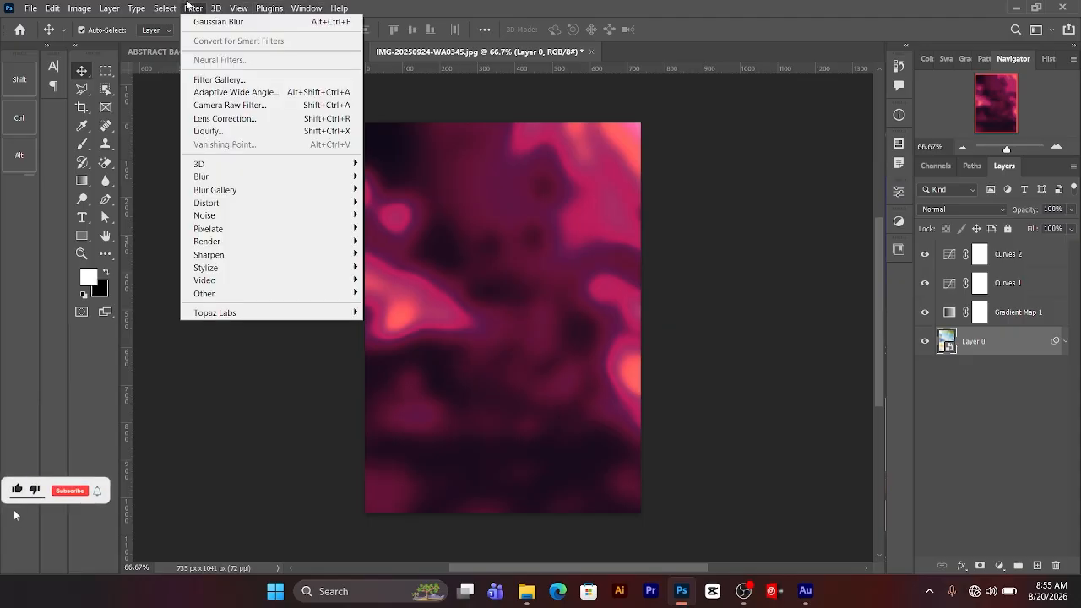
{"action": "mouse_move", "coordinate": [245, 210]}
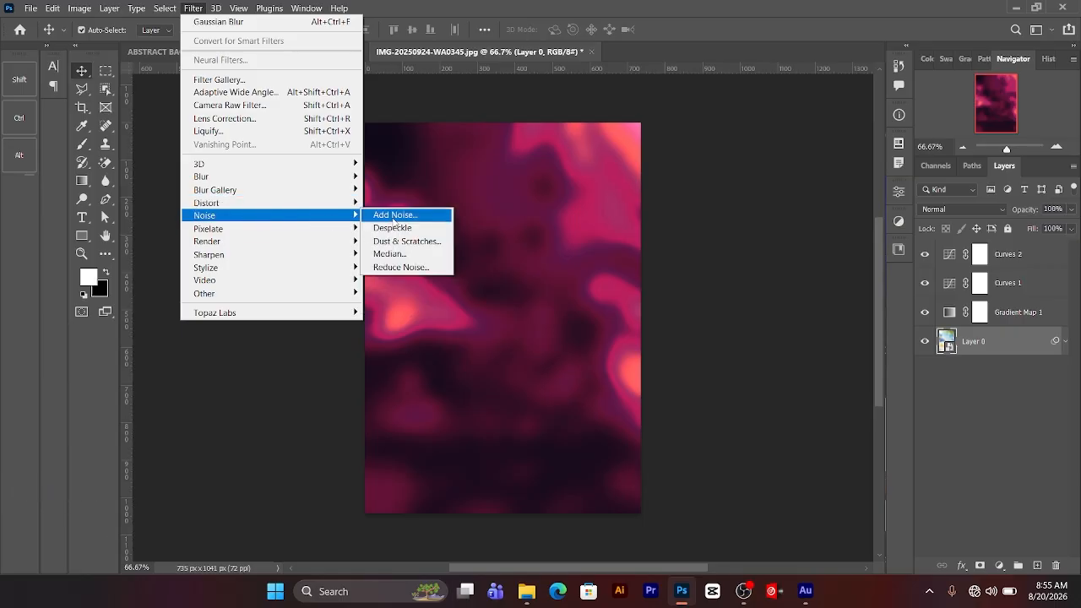
{"action": "left_click", "coordinate": [394, 216]}
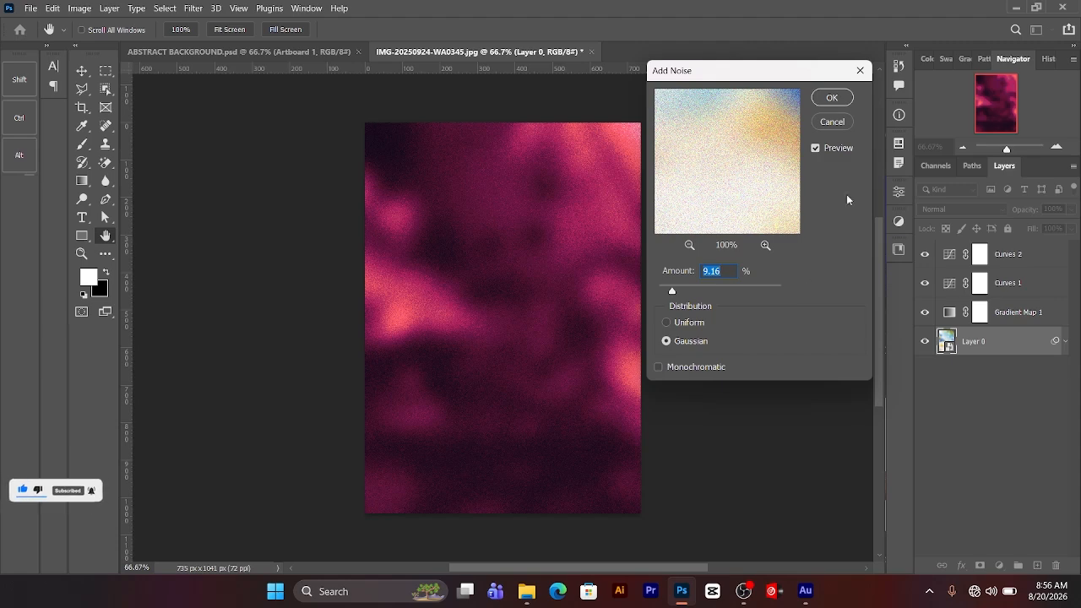
{"action": "left_click", "coordinate": [833, 99]}
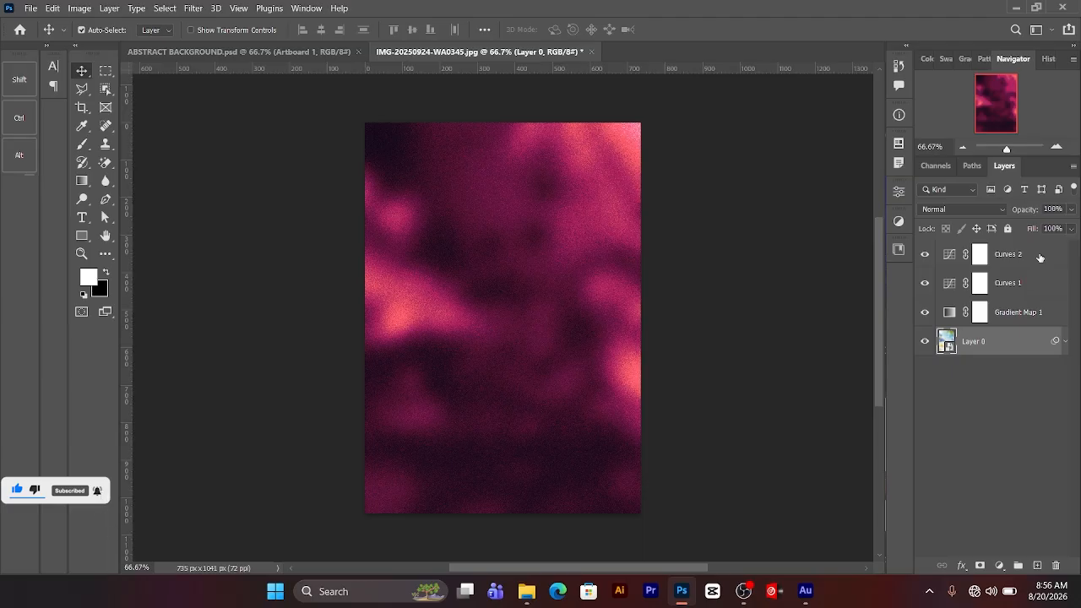
Step: Group both Curves layers, the Gradient Map layer and Layer 0 together
{"action": "key", "text": "ctrl"}
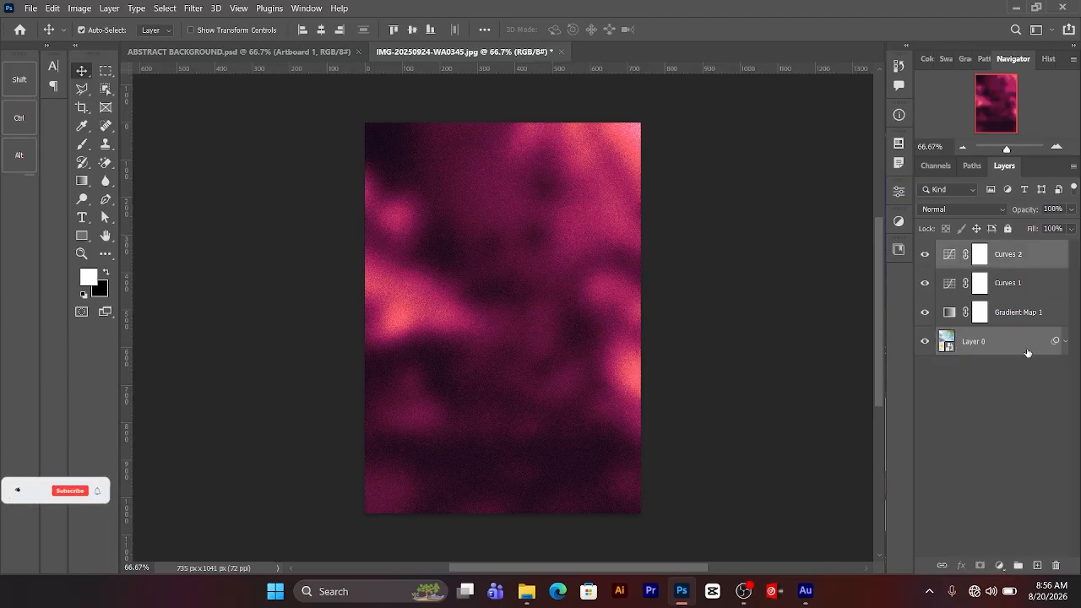
{"action": "left_click", "coordinate": [1020, 262], "text": "shift"}
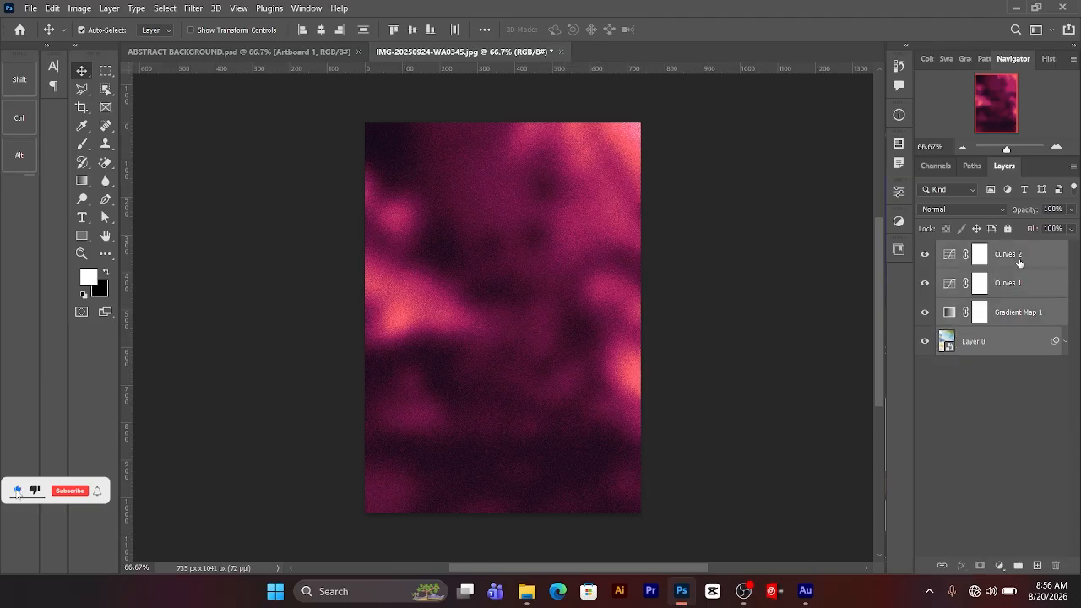
{"action": "key", "text": "ctrl+g"}
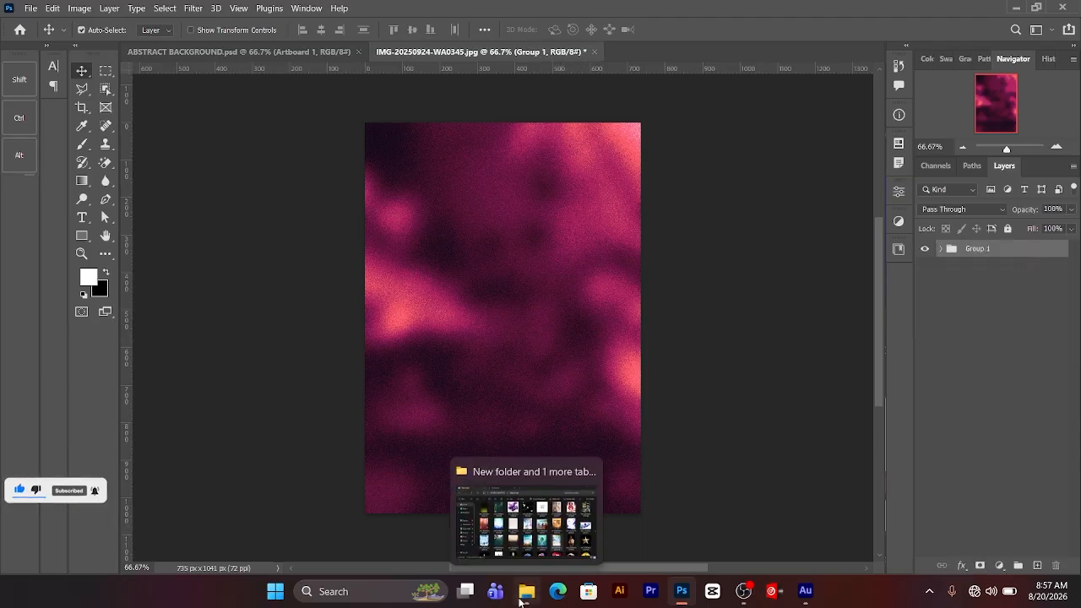
Step: Place the TEXT graphic from the Downloads folder in File Explorer onto the canvas above the grouped background
{"action": "left_click", "coordinate": [521, 601]}
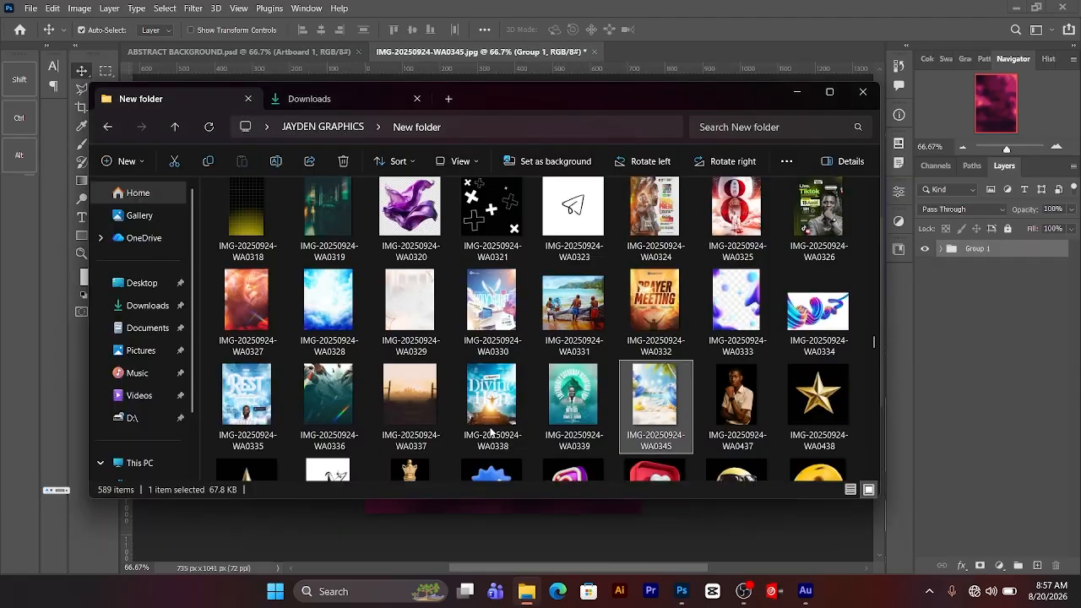
{"action": "left_click", "coordinate": [349, 94]}
{"action": "left_click_drag", "start_coordinate": [267, 231], "coordinate": [557, 422]}
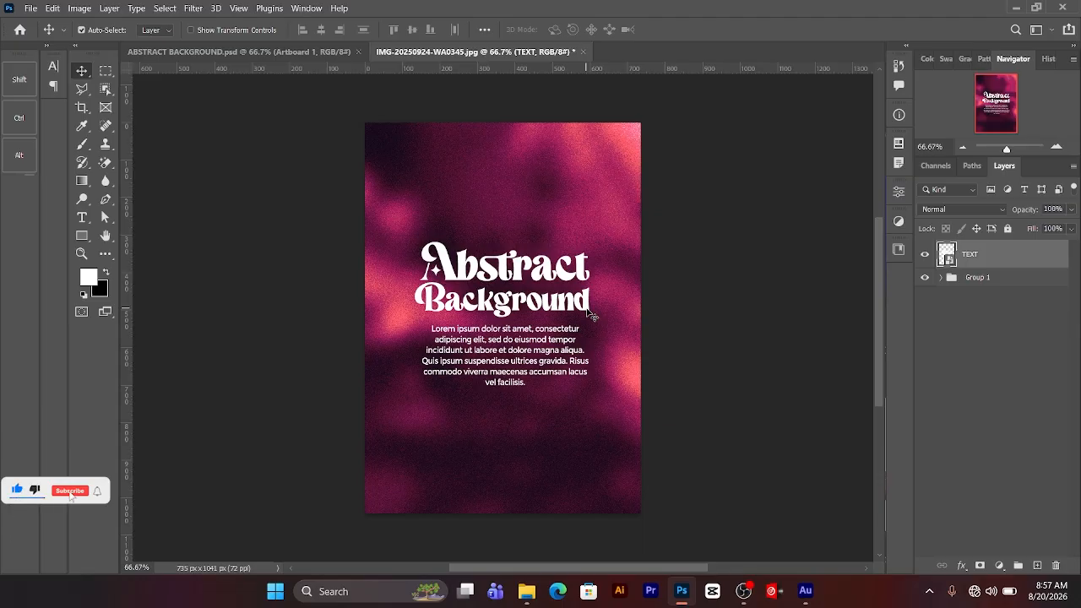
{"action": "key", "text": "ctrl+plus"}
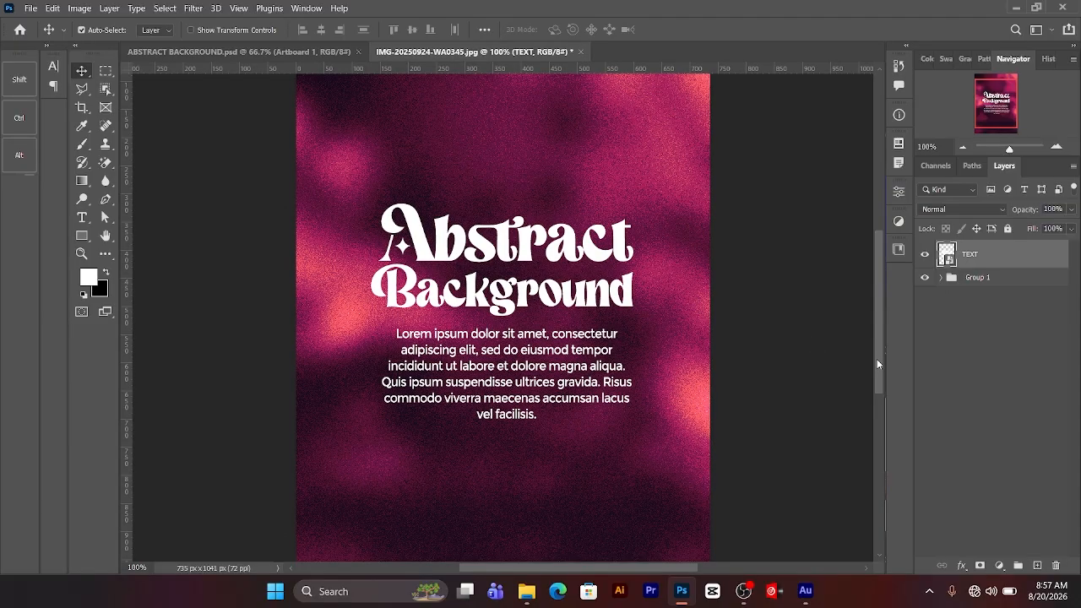
{"action": "mouse_move", "coordinate": [878, 364]}
{"action": "left_mouse_down"}
{"action": "mouse_move", "coordinate": [869, 307]}
{"action": "mouse_move", "coordinate": [894, 405]}
{"action": "mouse_move", "coordinate": [881, 451]}
{"action": "mouse_move", "coordinate": [865, 331]}
{"action": "mouse_move", "coordinate": [873, 363]}
{"action": "left_mouse_up"}
{"action": "key", "text": "ctrl+minus"}
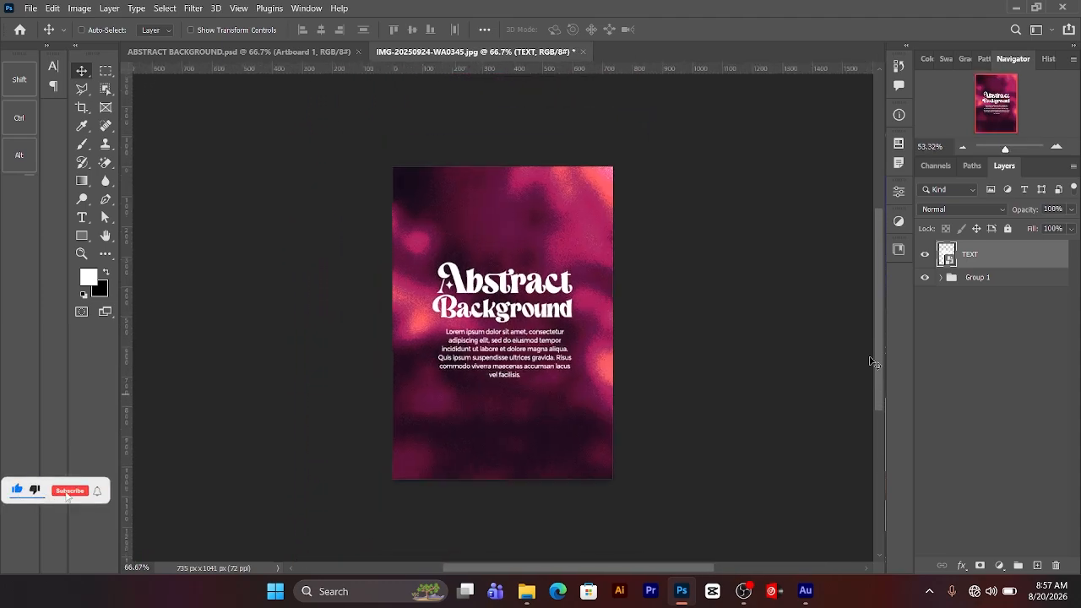
{"action": "key", "text": "ctrl+plus"}
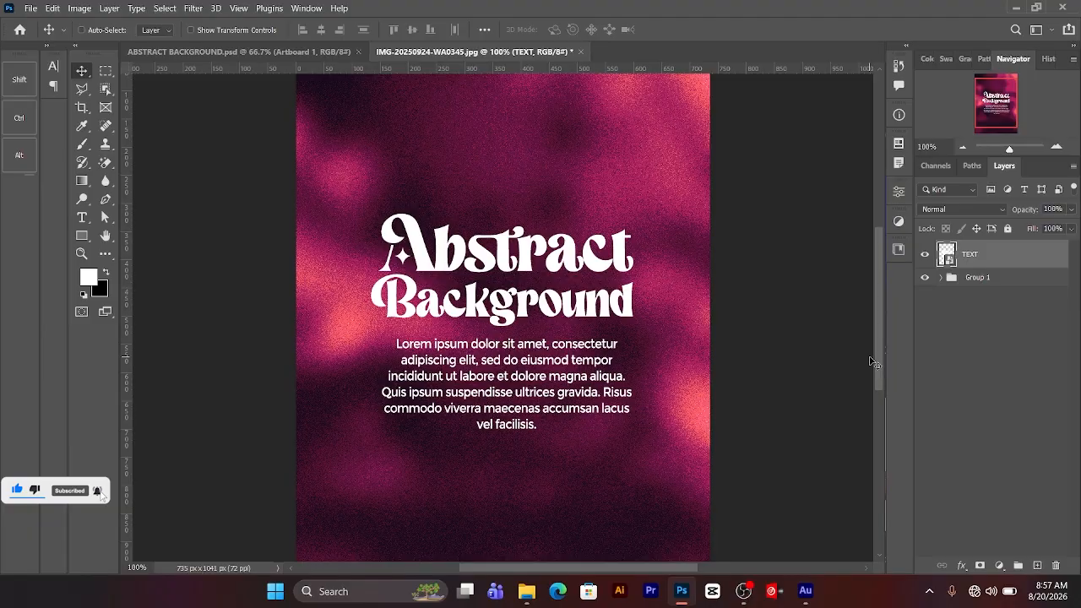
{"action": "key", "text": "ctrl+minus"}
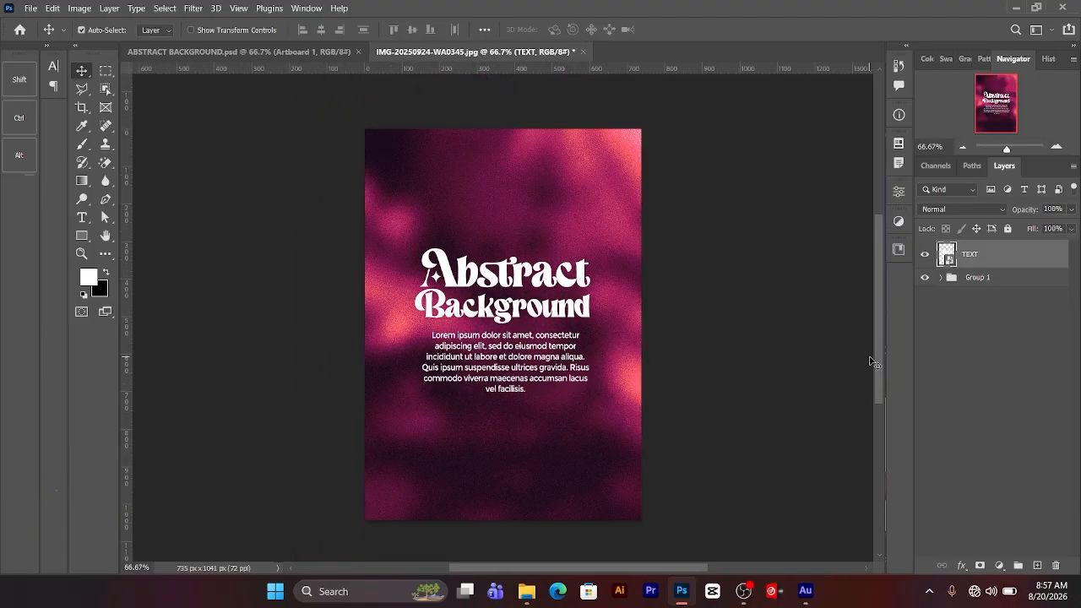